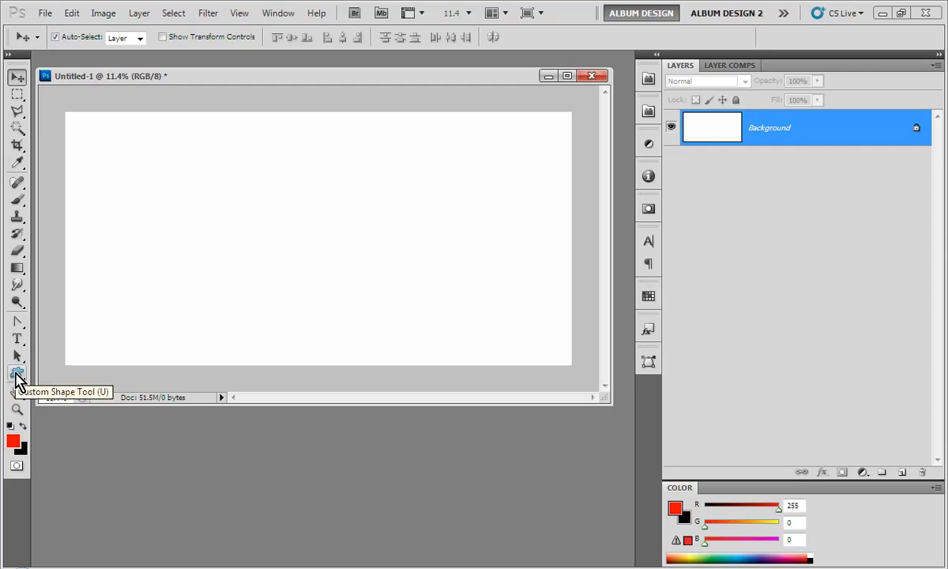
Step: Cycle through the shape tools to the Custom Shape tool and switch back to the Rectangle tool
click(17, 378)
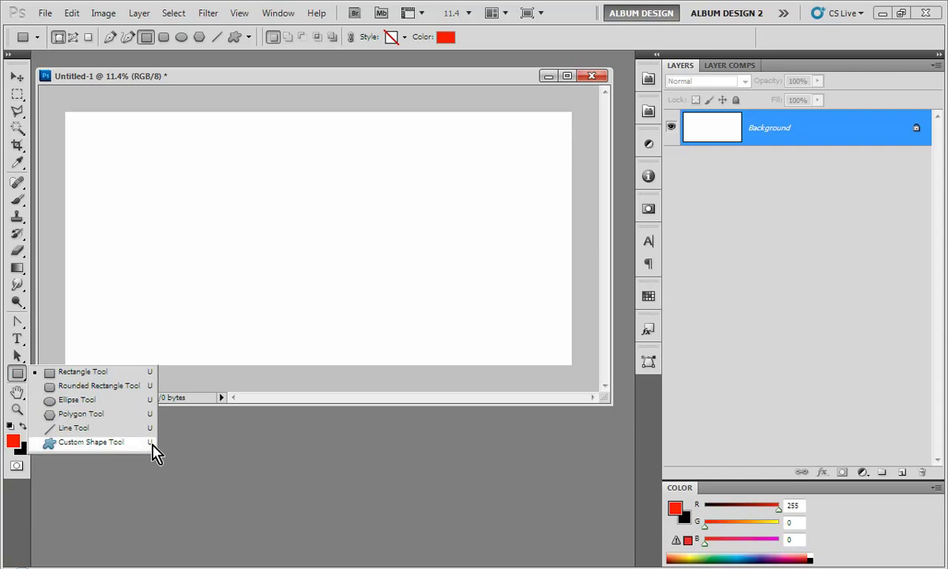
click(221, 466)
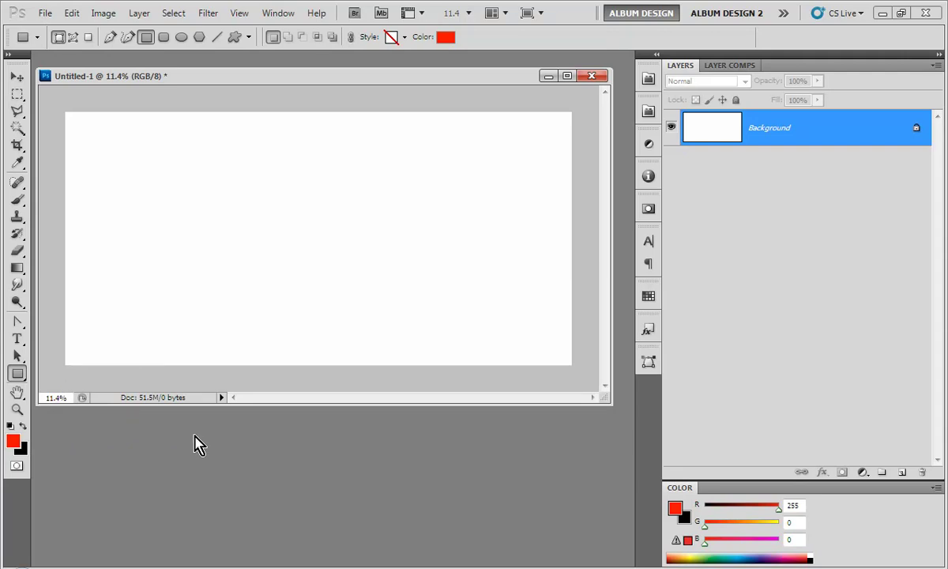
key(shift+u)
key(shift+u)
key(shift+u)
key(shift+u)
key(shift+u)
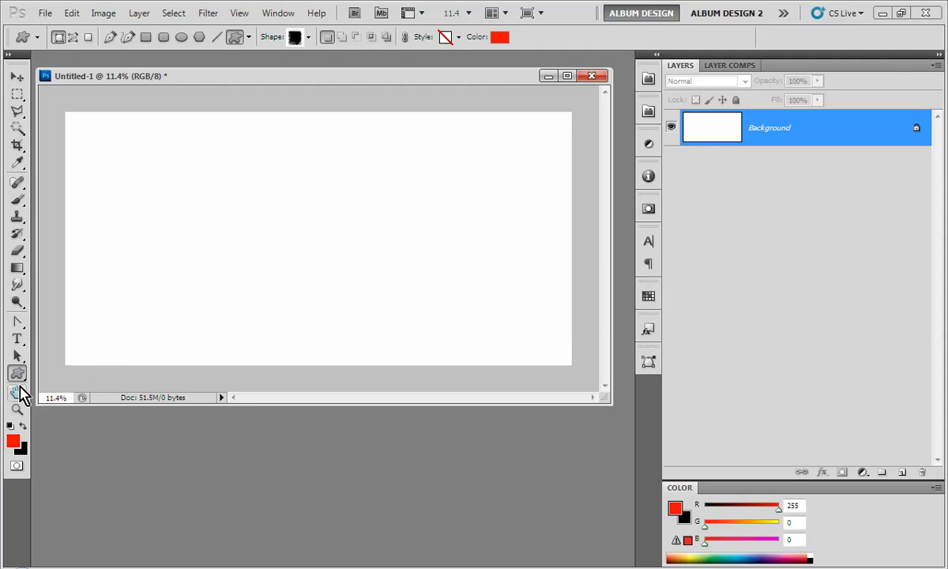
right_click(20, 378)
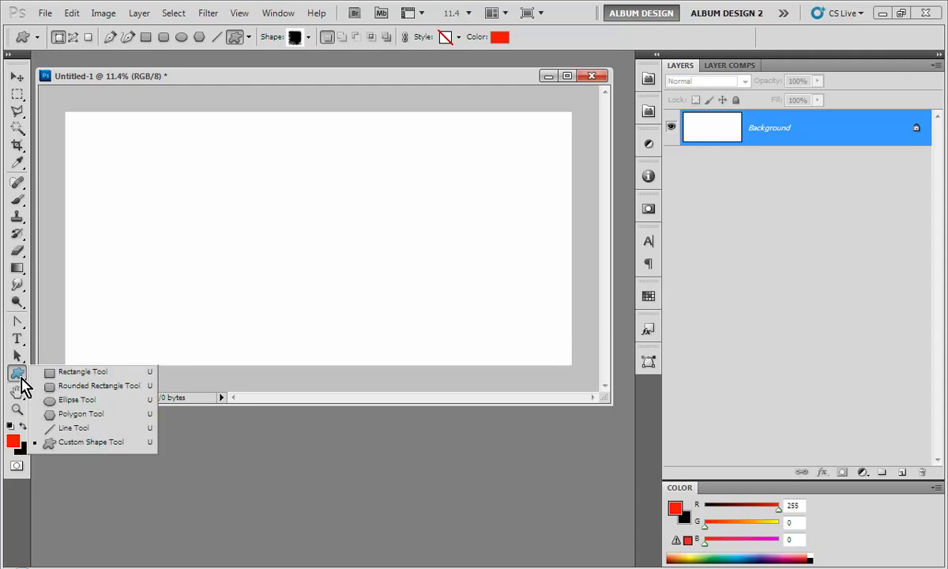
click(72, 373)
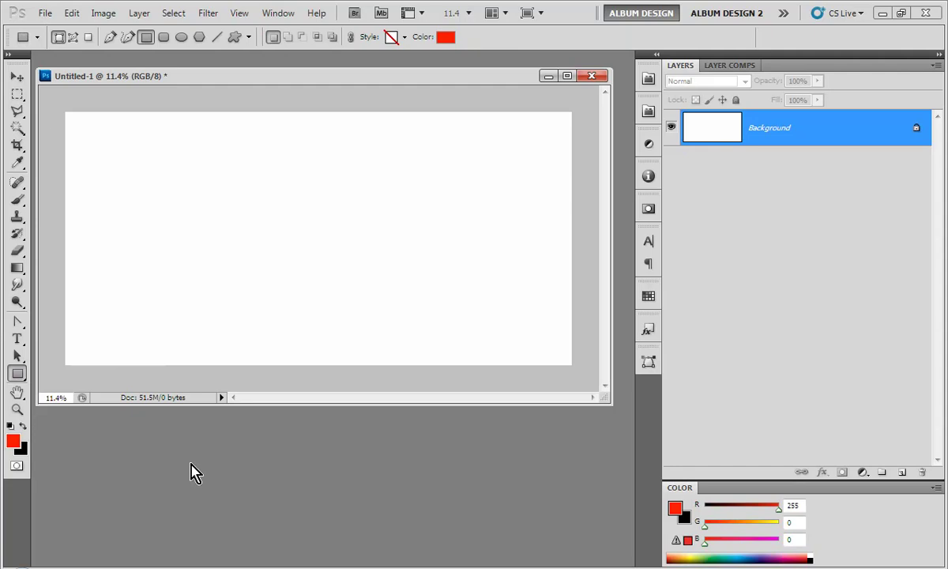
Step: Draw a rectangular marquee selection in the lower-left part of the canvas, and deselect it
click(16, 77)
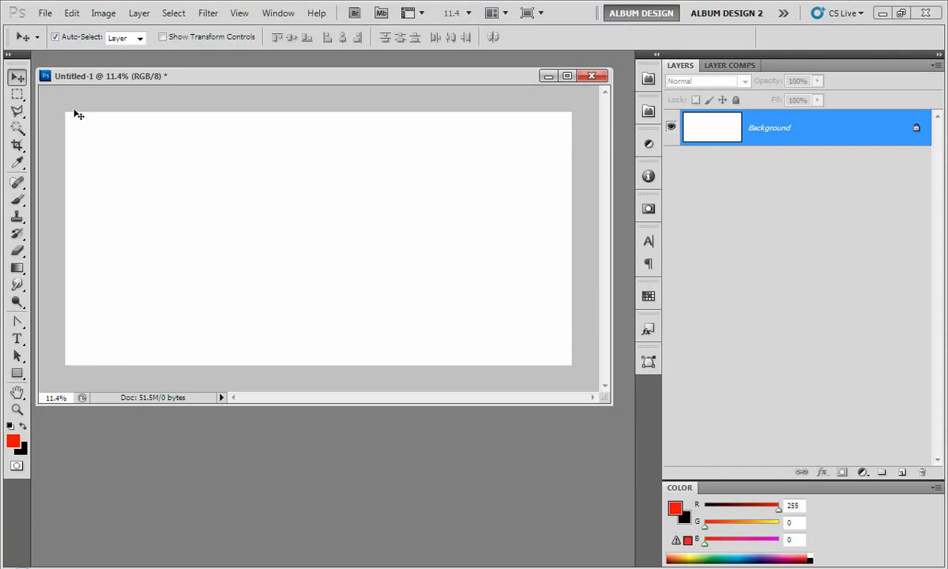
click(16, 94)
drag(142, 226, 325, 337)
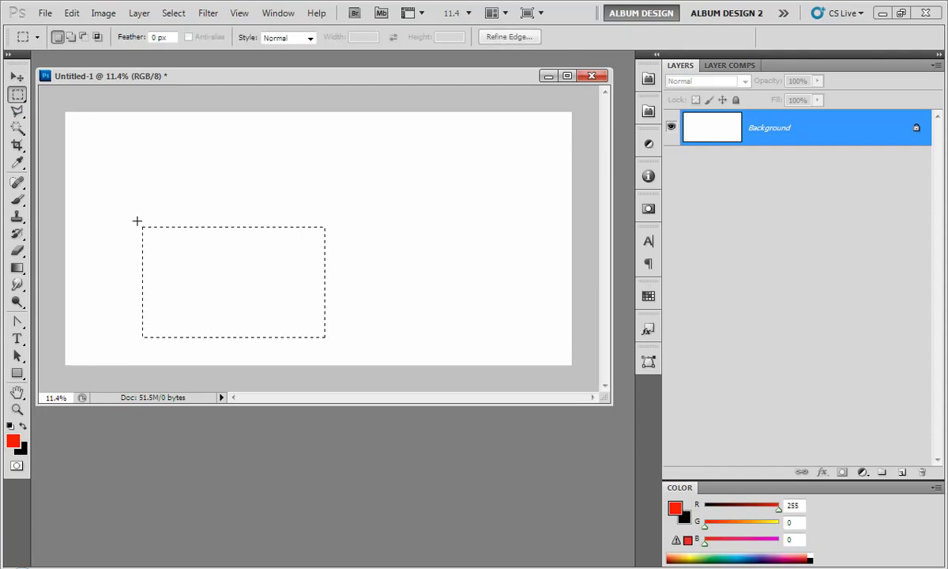
click(17, 77)
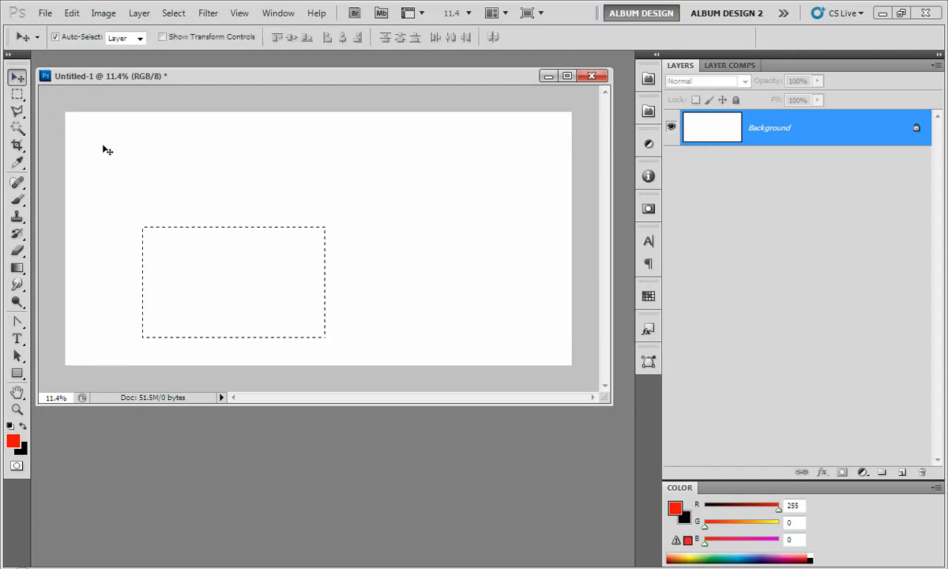
key(ctrl+d)
Step: Activate the Custom Shape tool and open its shape picker
key(u)
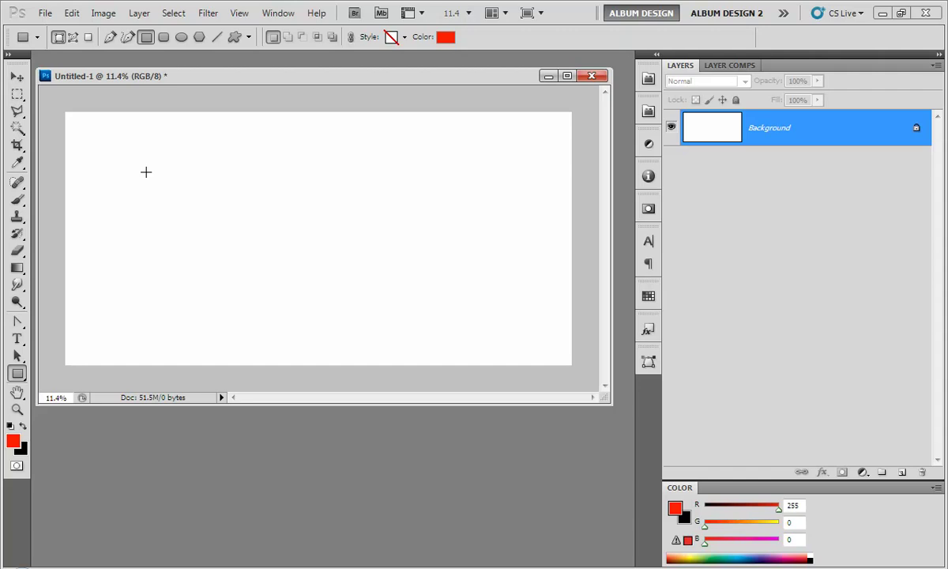
click(235, 39)
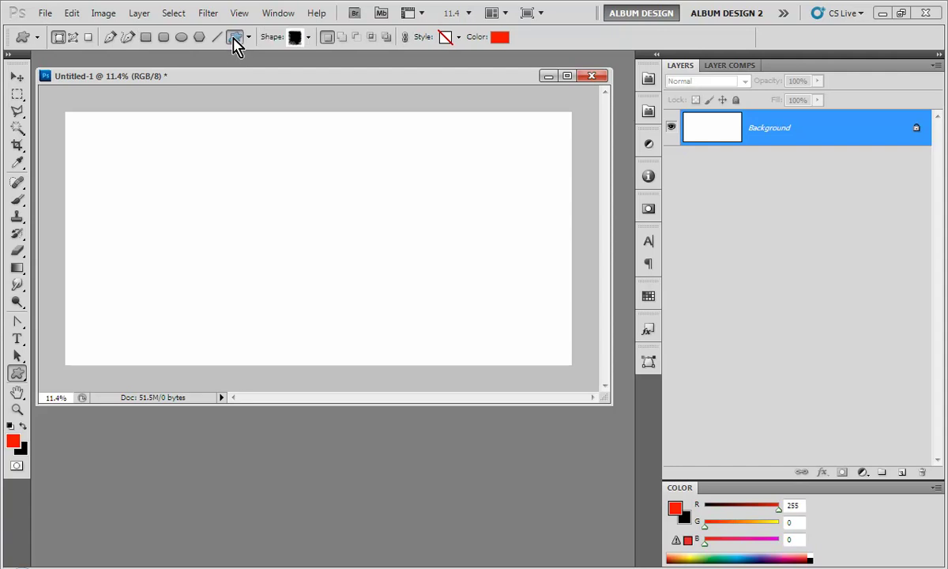
click(307, 37)
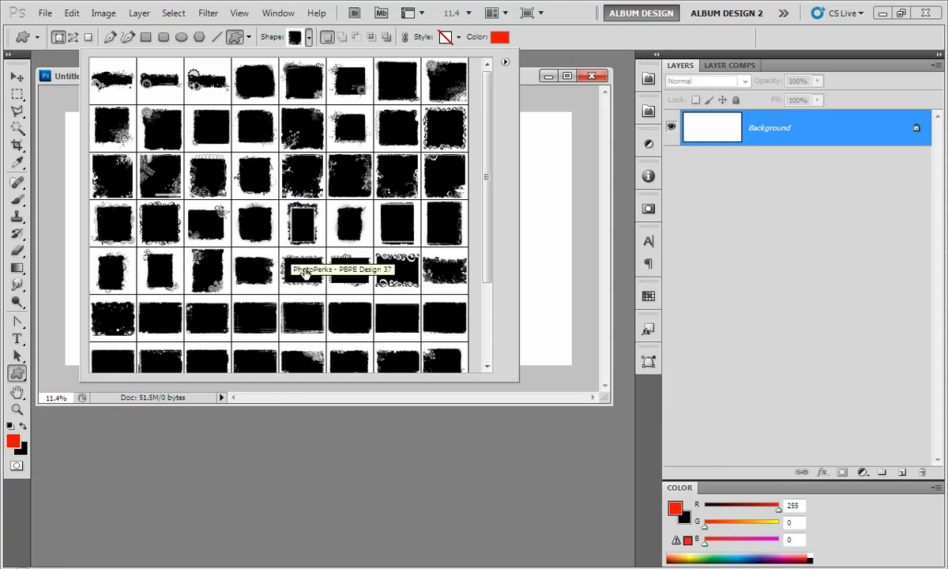
Step: Switch the shape picker to small thumbnails and back to large thumbnails
click(505, 63)
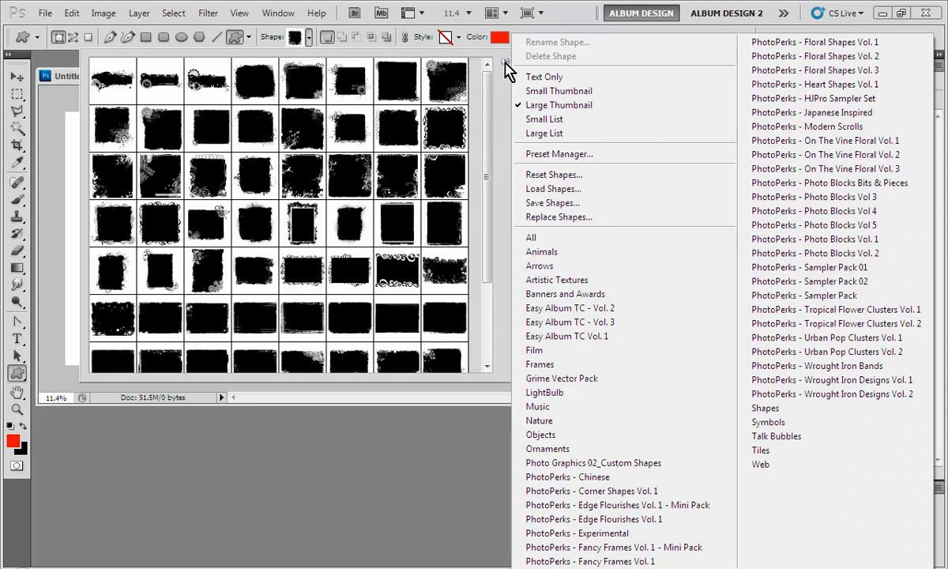
click(573, 112)
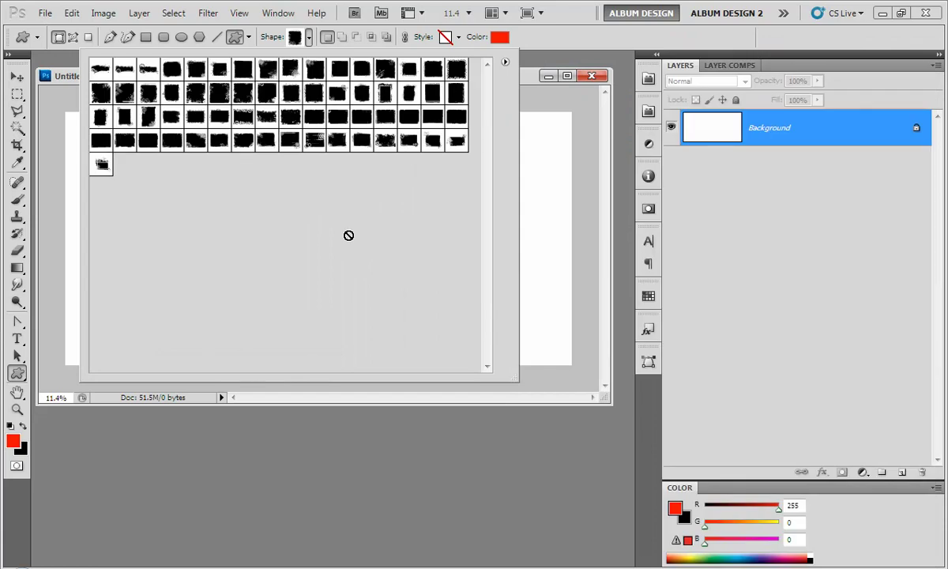
click(505, 62)
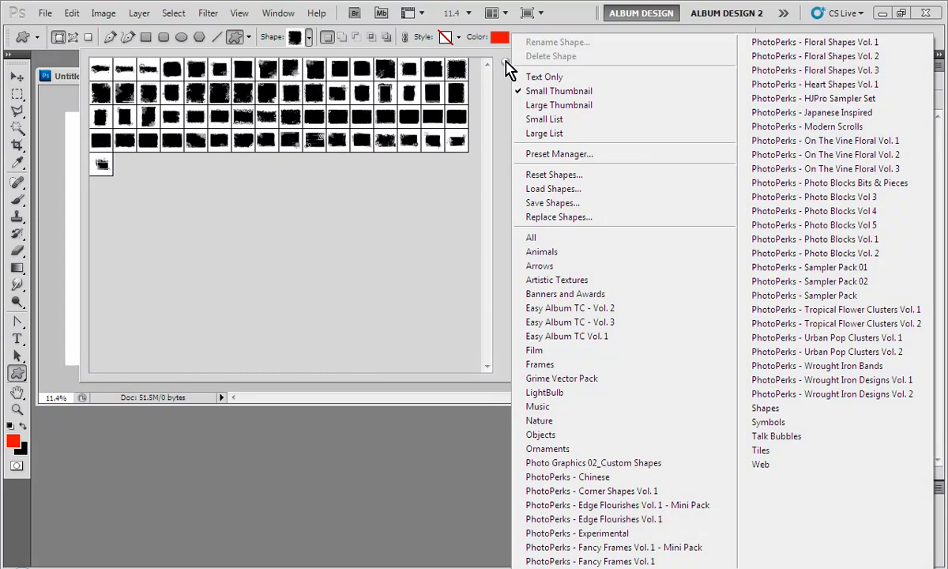
click(559, 106)
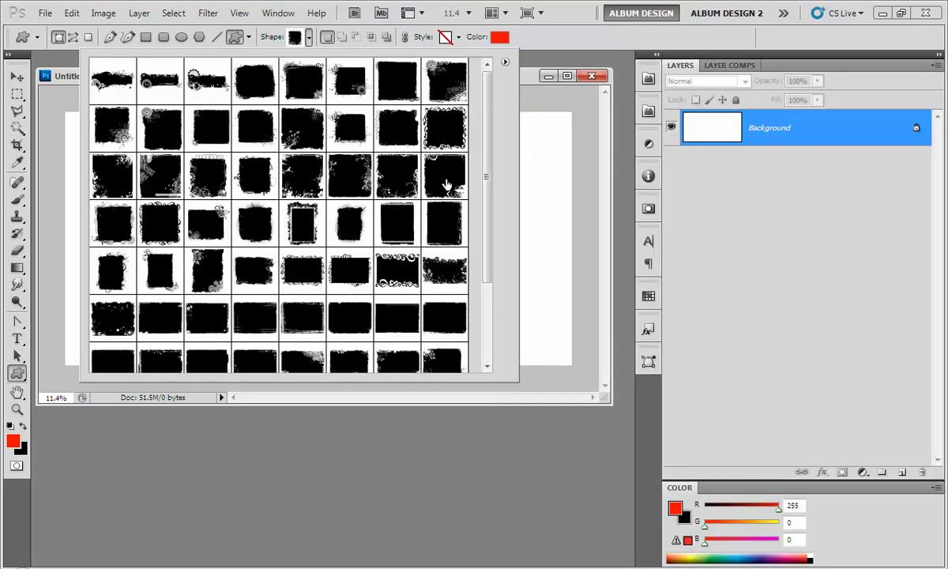
Step: Enlarge the shape picker and replace its current shapes with the Shapes library
drag(479, 353, 565, 450)
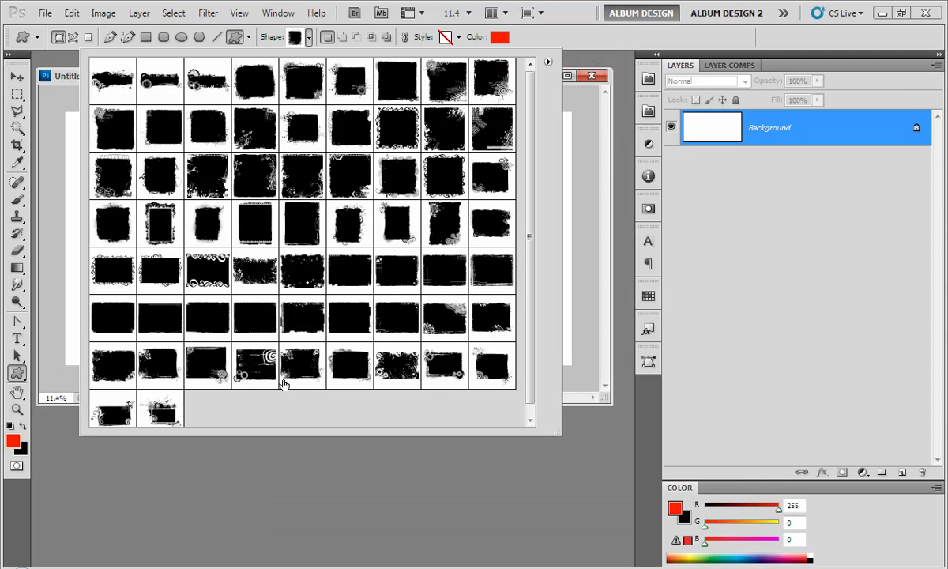
click(548, 62)
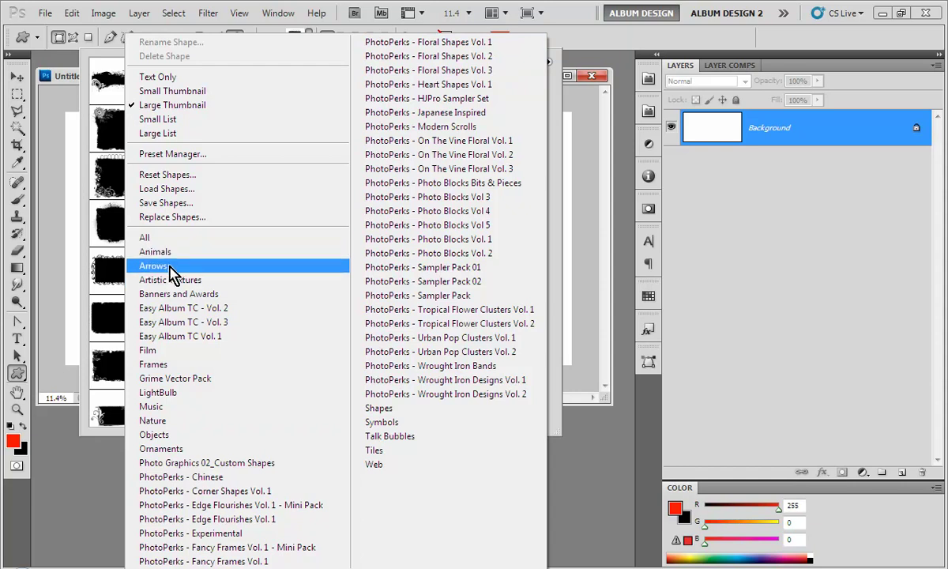
click(380, 411)
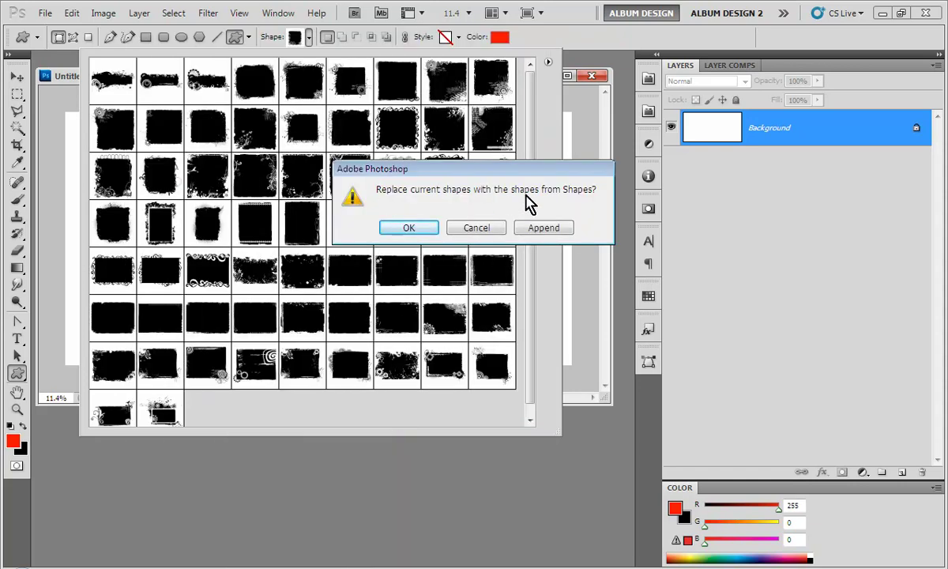
click(409, 228)
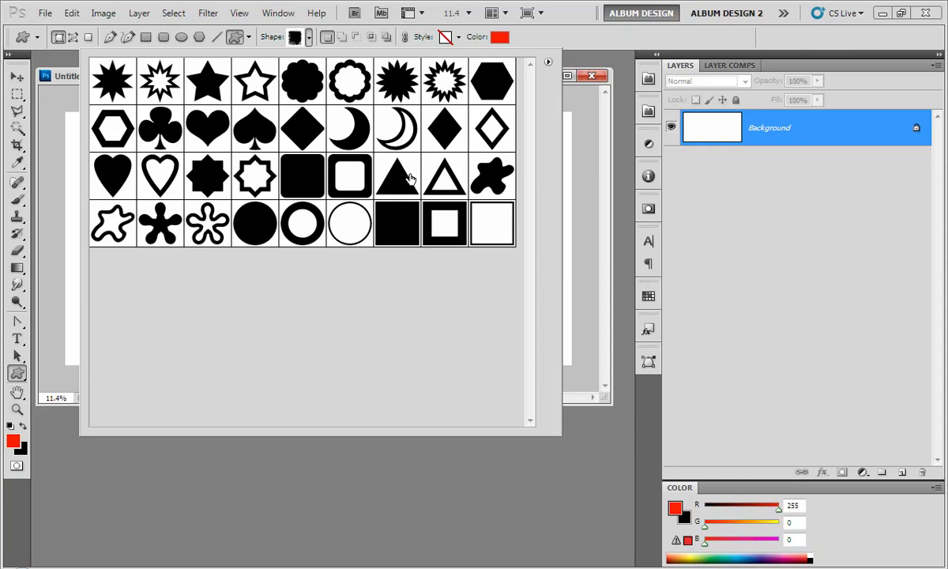
Step: Append the PhotoPerks - Photo Blocks Vol. 2 library to the current shapes and look through the combined set
click(549, 65)
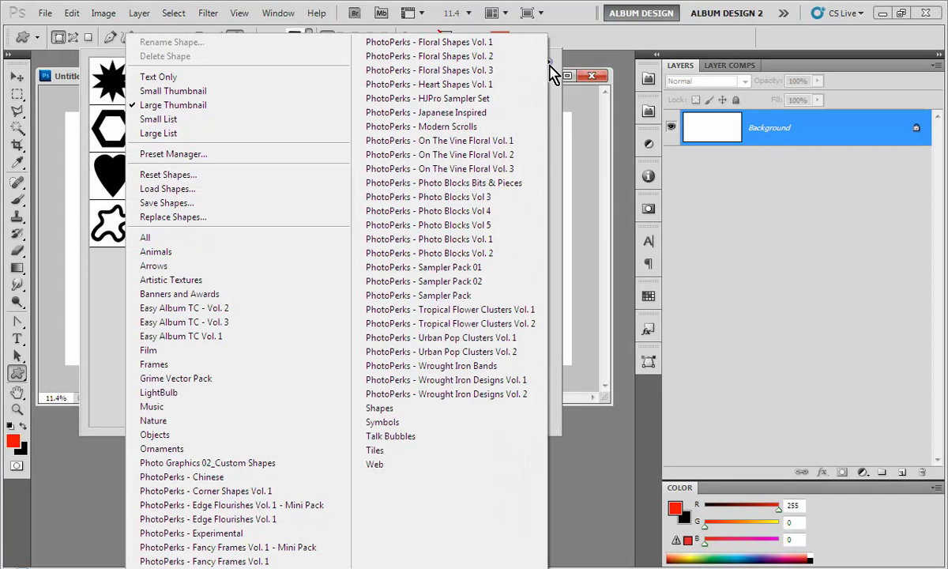
click(478, 253)
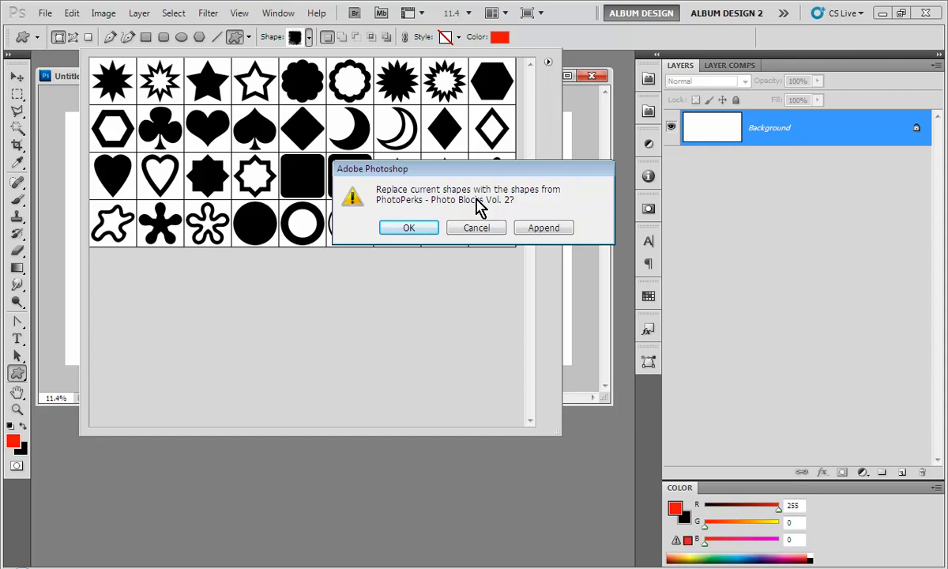
click(543, 228)
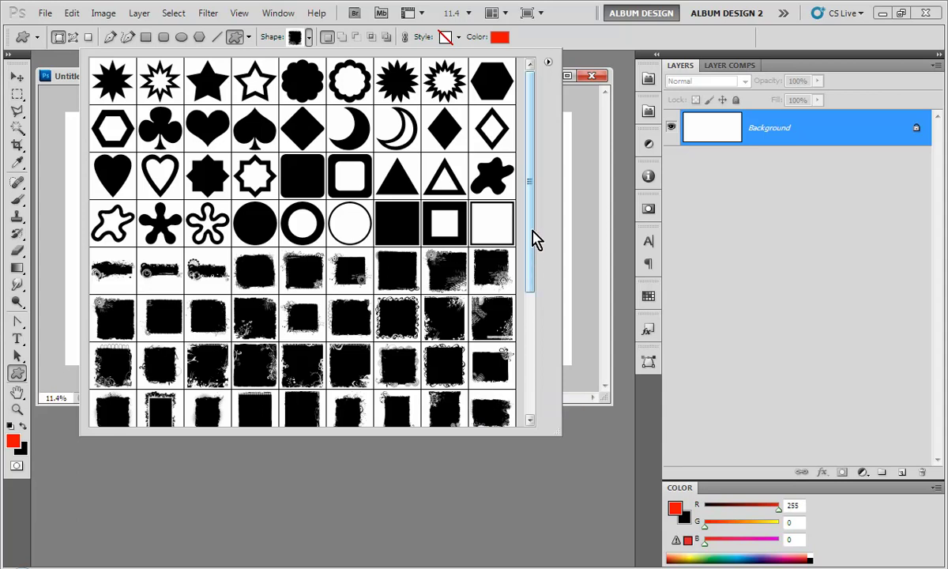
drag(532, 239, 540, 291)
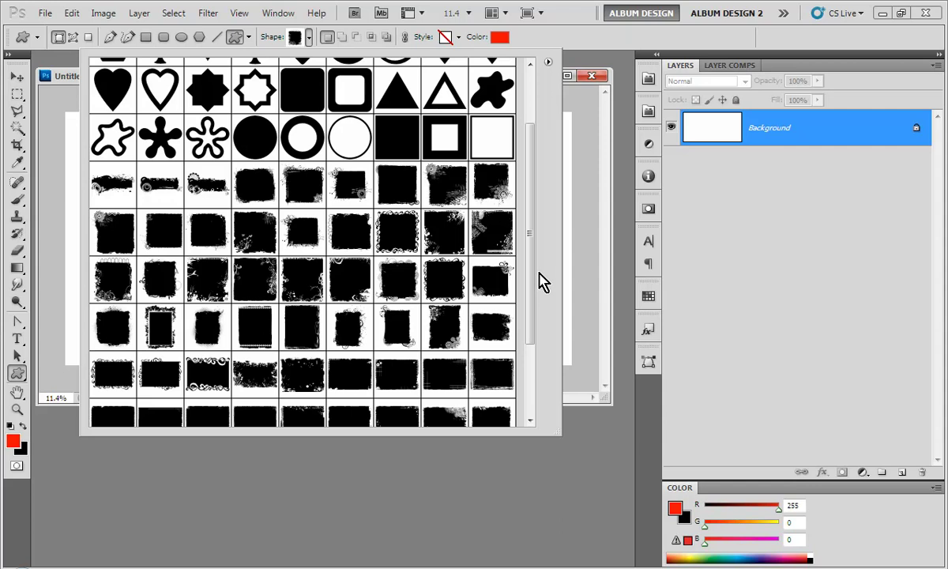
drag(530, 257, 453, 114)
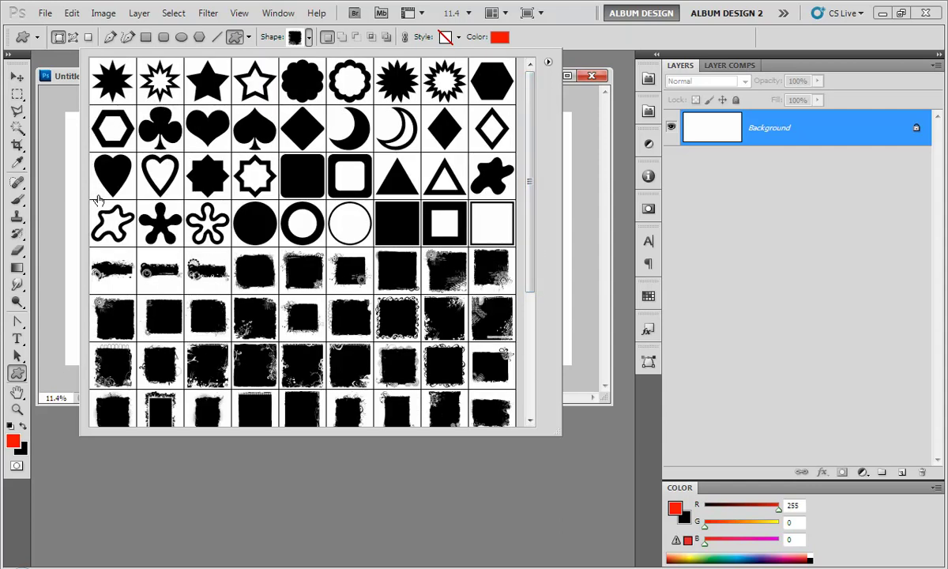
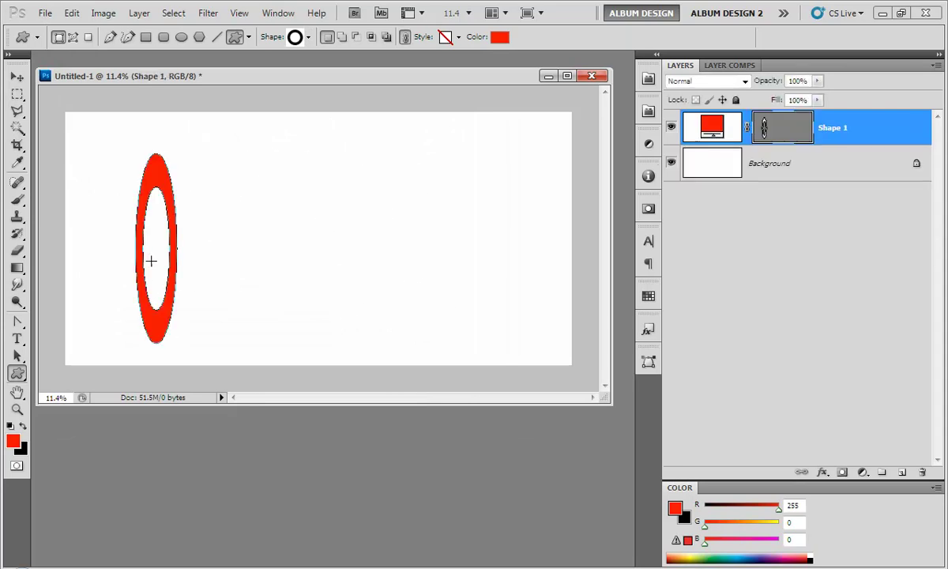
Step: Draw a wide elliptical ring beside the tall one, and delete both ring shapes from the canvas
drag(212, 185, 432, 252)
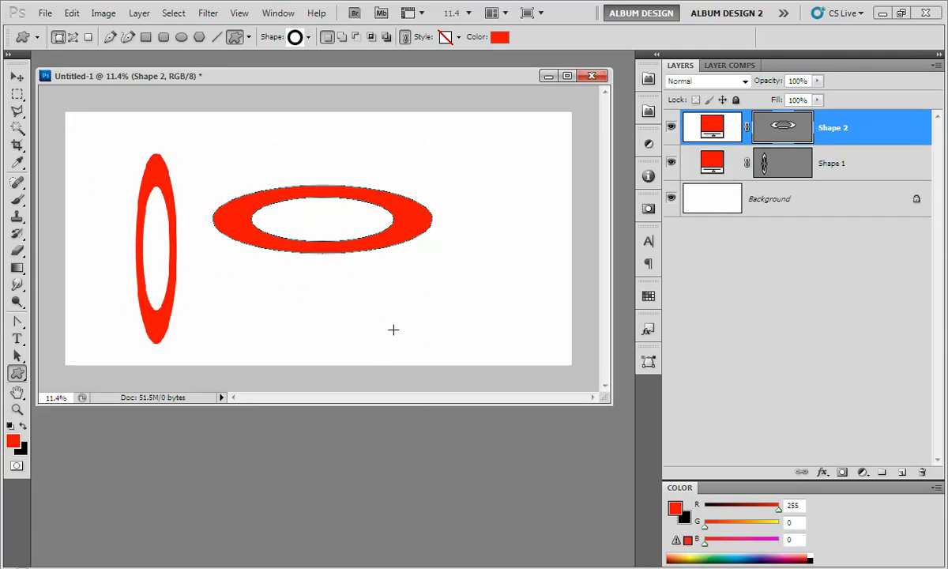
click(17, 78)
drag(94, 132, 345, 261)
key(Delete)
Step: Draw a rectangular and a circular marquee selection on the blank canvas, and clear the selection
click(16, 94)
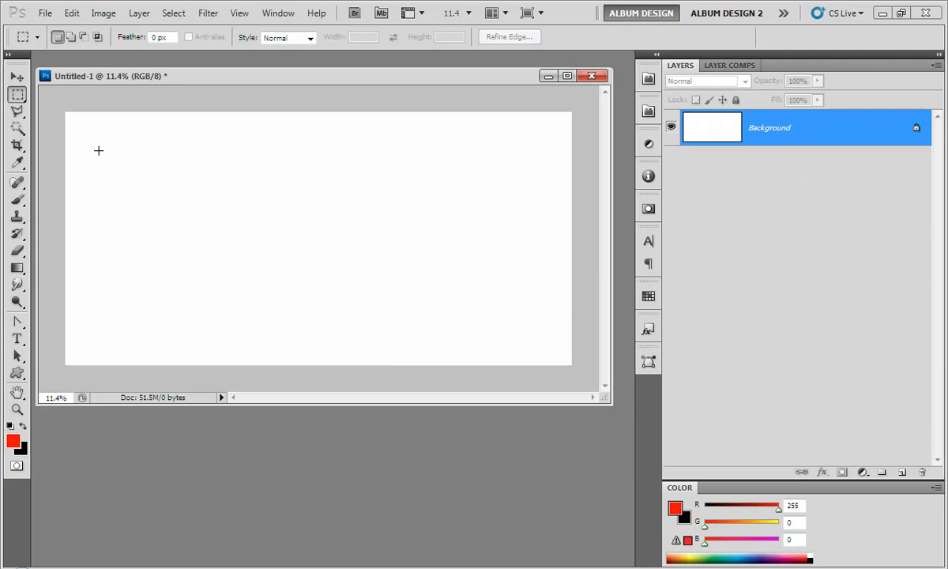
drag(91, 143, 249, 310)
drag(17, 94, 63, 106)
drag(265, 143, 518, 280)
key(shift)
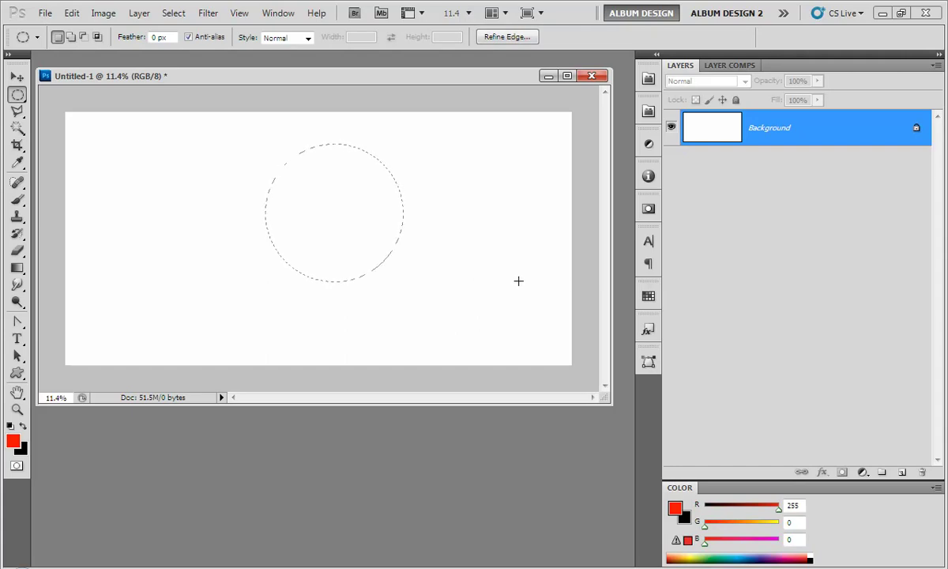
key(ctrl+d)
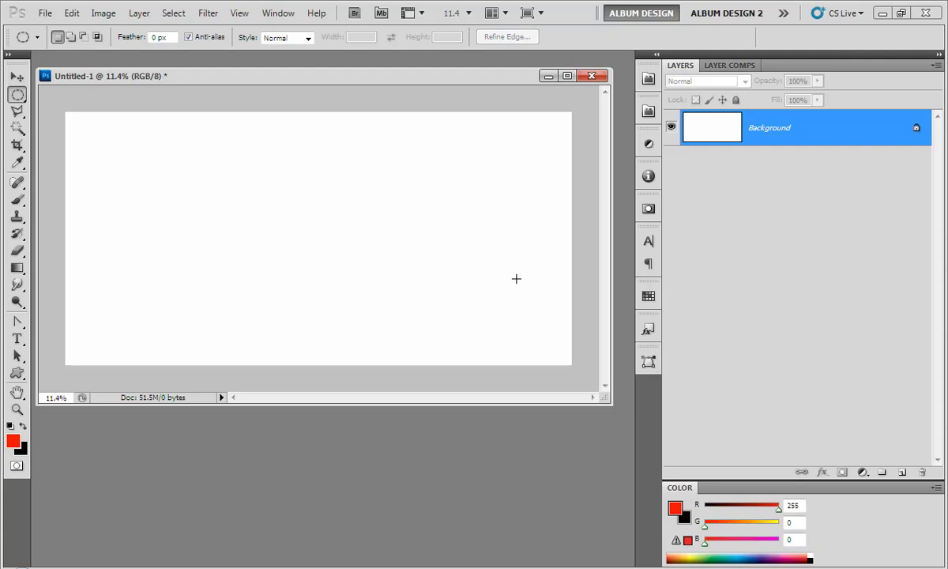
Step: Draw a proportional circular ring on the canvas's left half and add a crescent moon beside it on the same shape layer
click(16, 372)
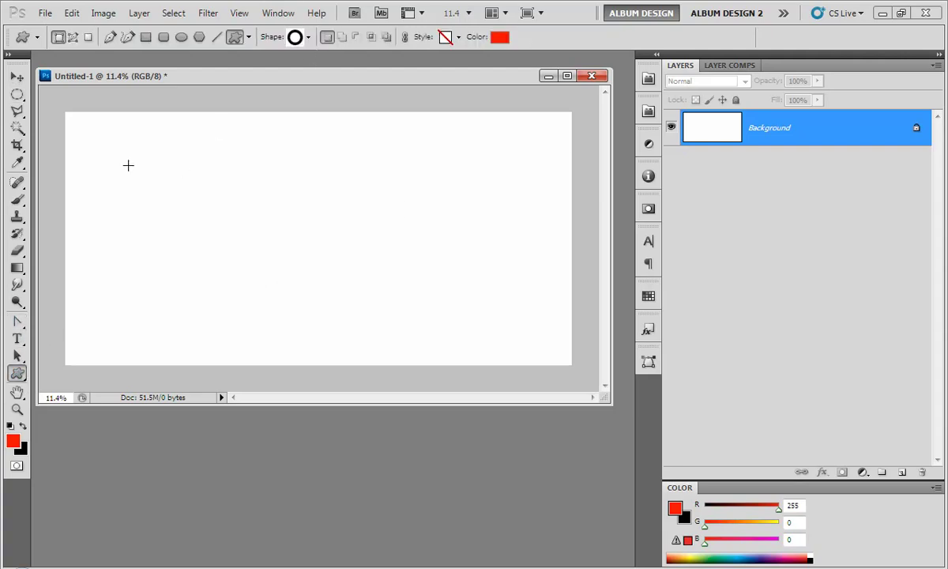
drag(114, 143, 315, 315)
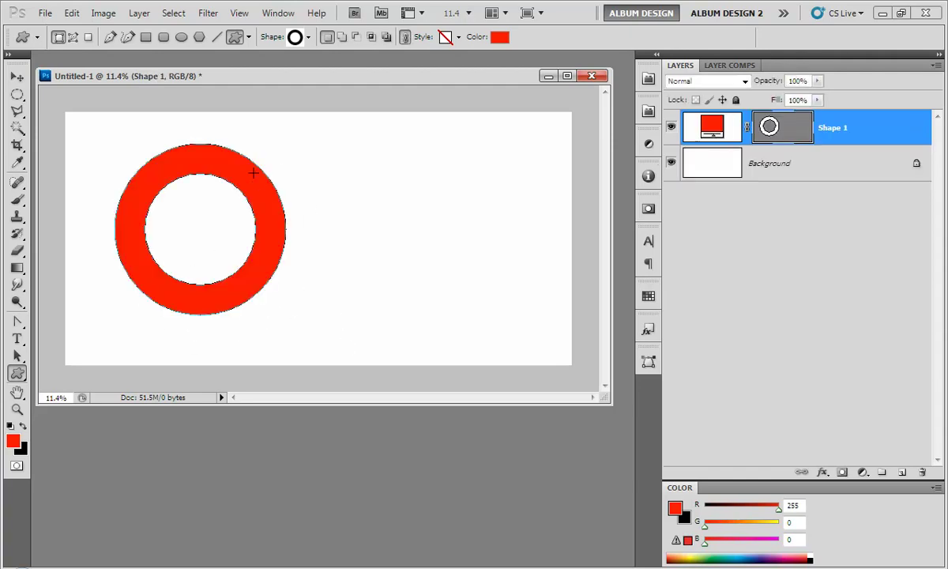
click(306, 37)
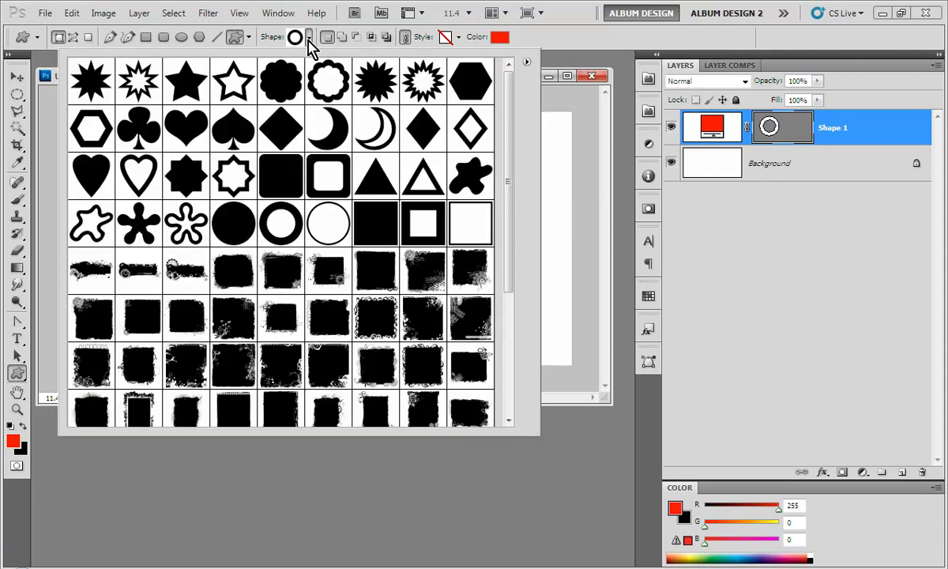
click(328, 130)
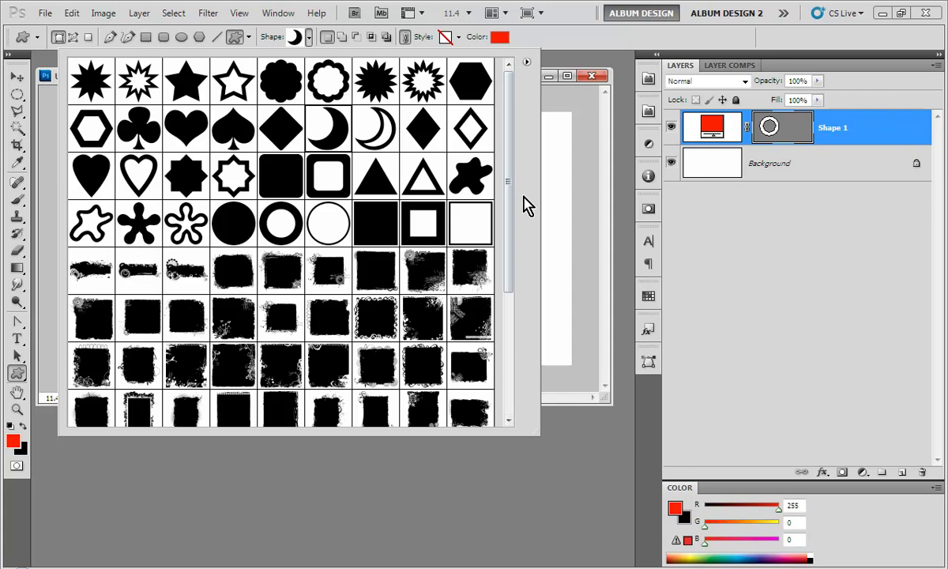
click(550, 190)
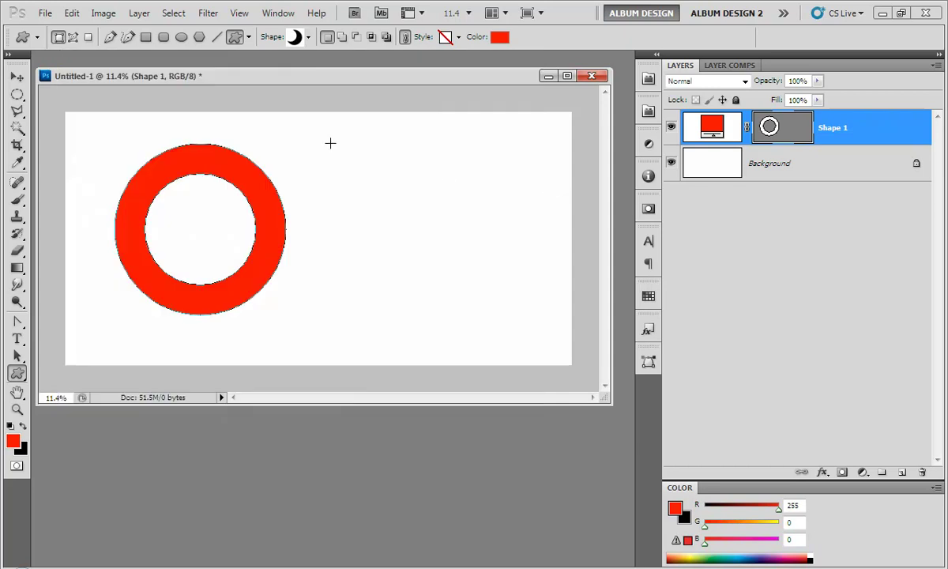
drag(330, 143, 515, 319)
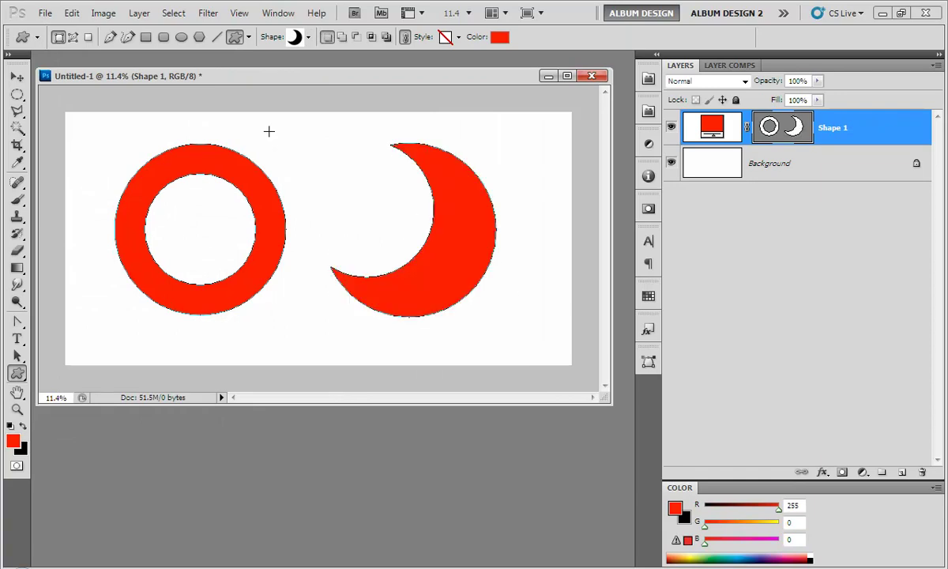
Step: Draw a narrow, stretched crescent between the ring and the large moon, and delete all the shapes from the canvas
drag(269, 131, 336, 254)
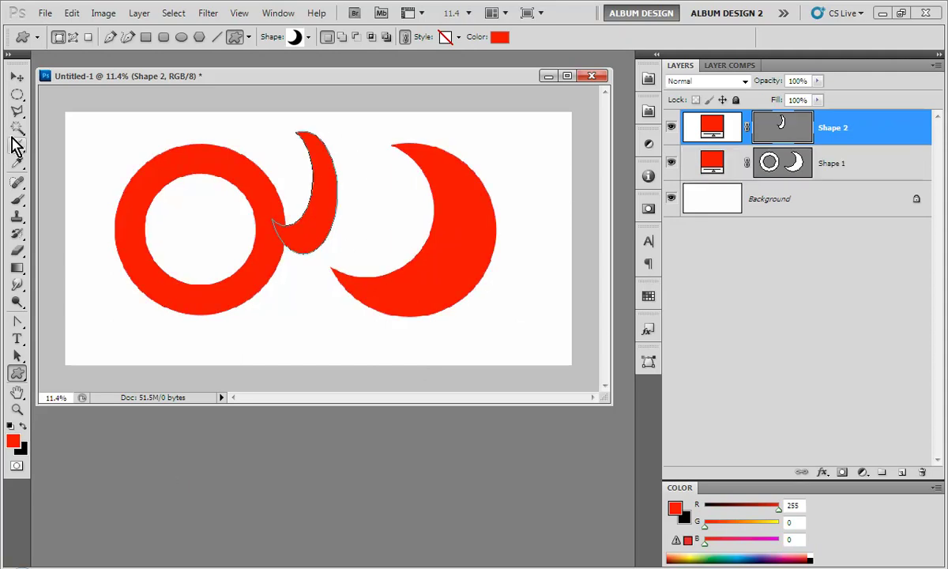
click(16, 76)
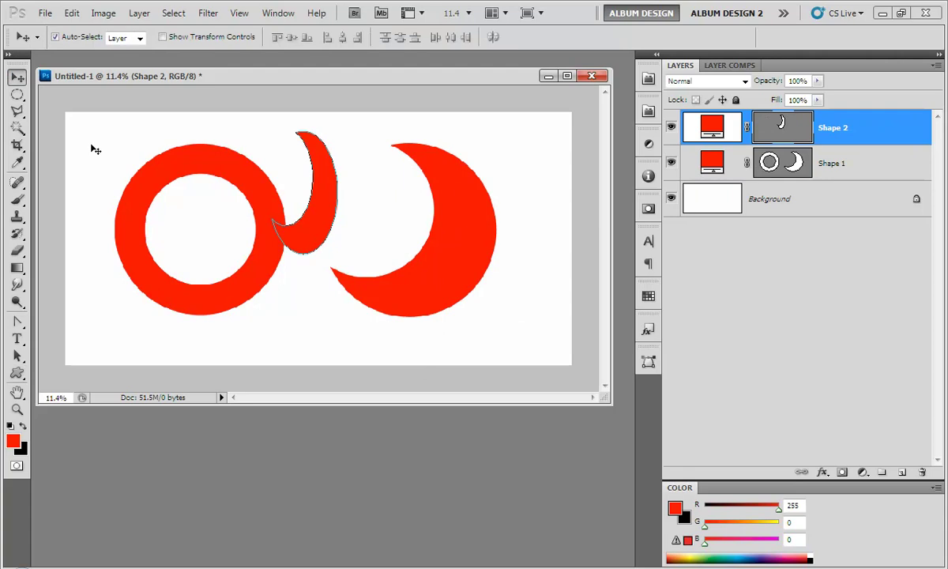
click(148, 159)
drag(118, 131, 408, 263)
key(Delete)
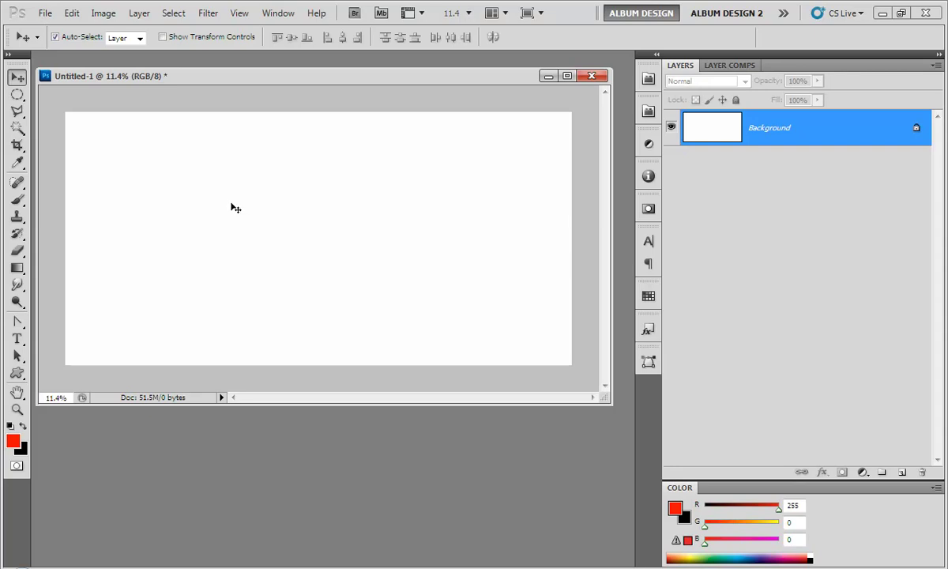
Step: Draw four proportional crescent moons of different sizes on the blank canvas, each on its own shape layer
click(16, 373)
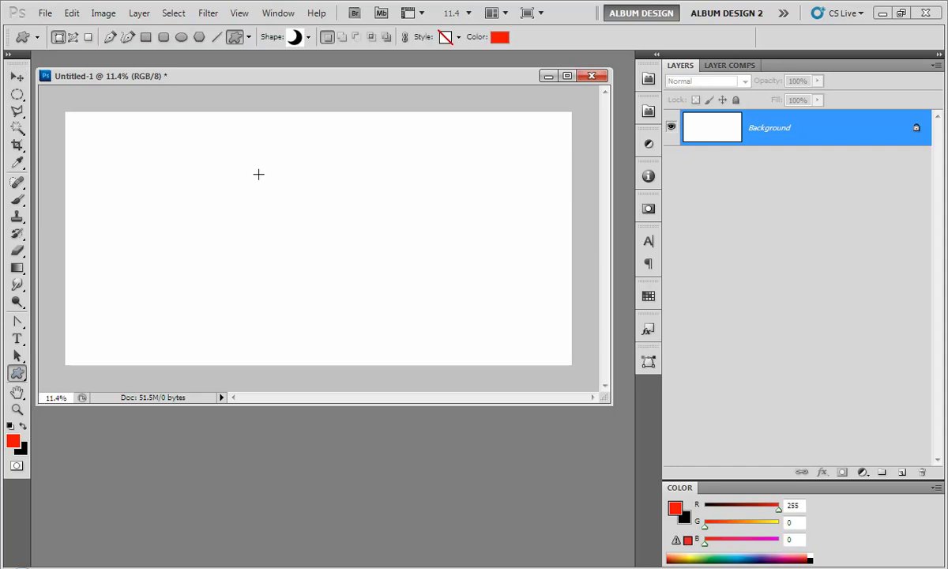
drag(115, 142, 265, 294)
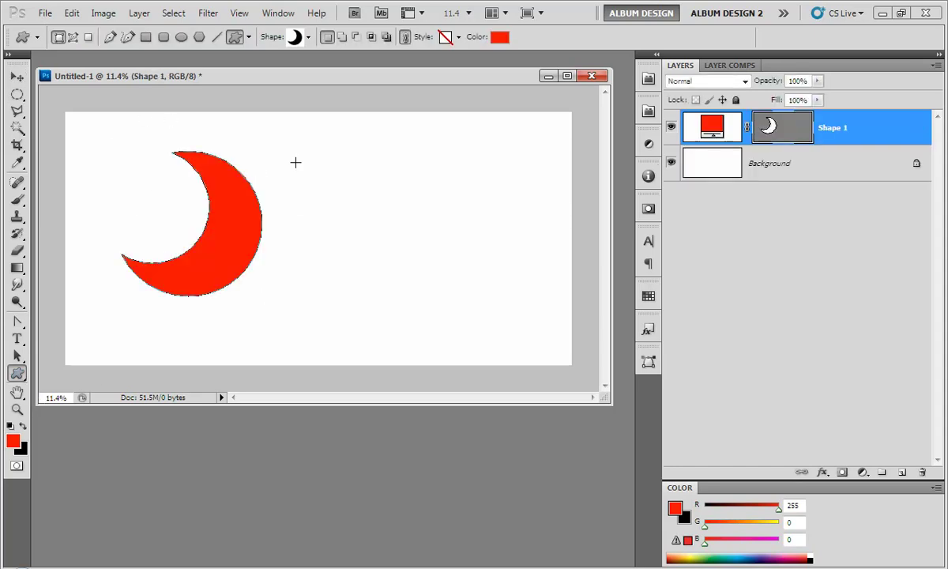
drag(293, 162, 395, 278)
drag(449, 160, 574, 303)
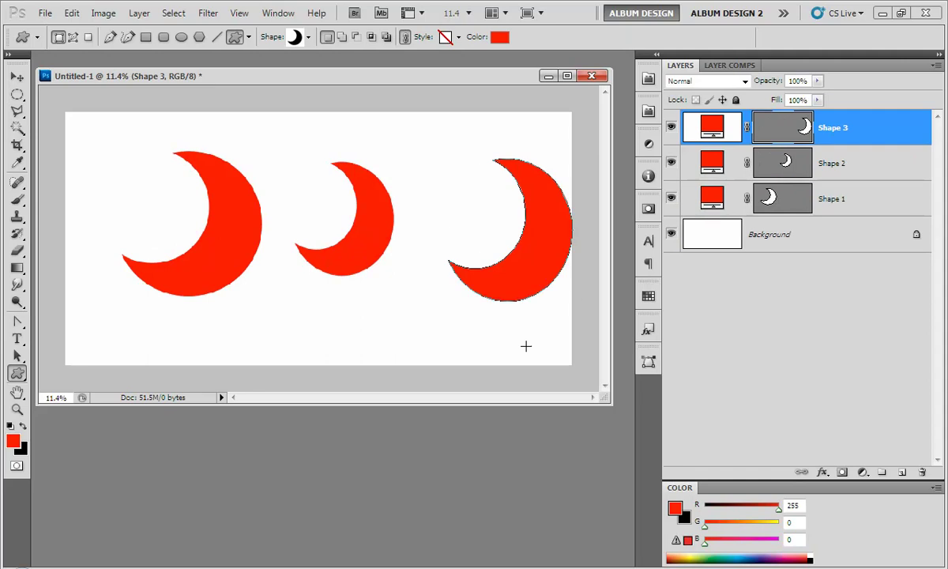
drag(262, 277, 344, 365)
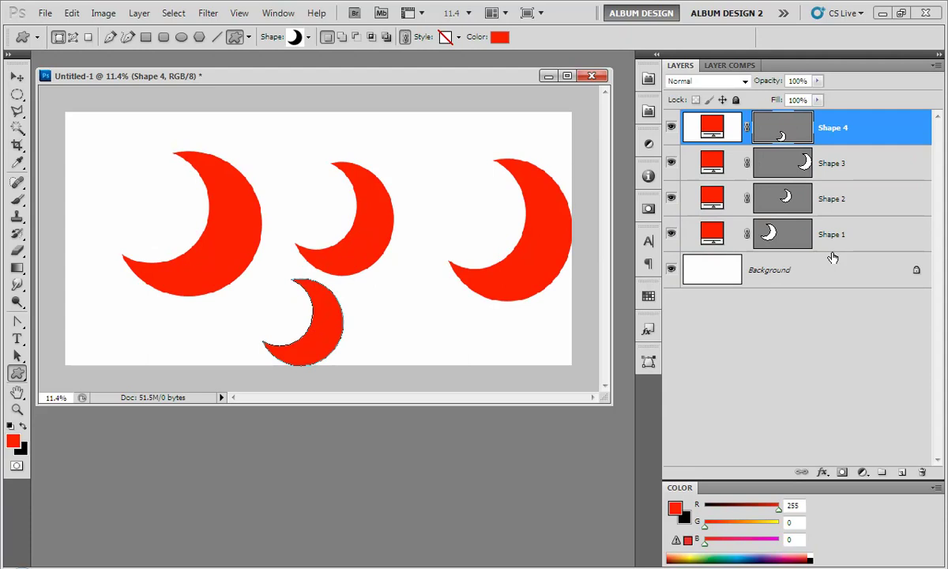
Step: Select all four crescent moons together and delete them from the canvas
click(14, 79)
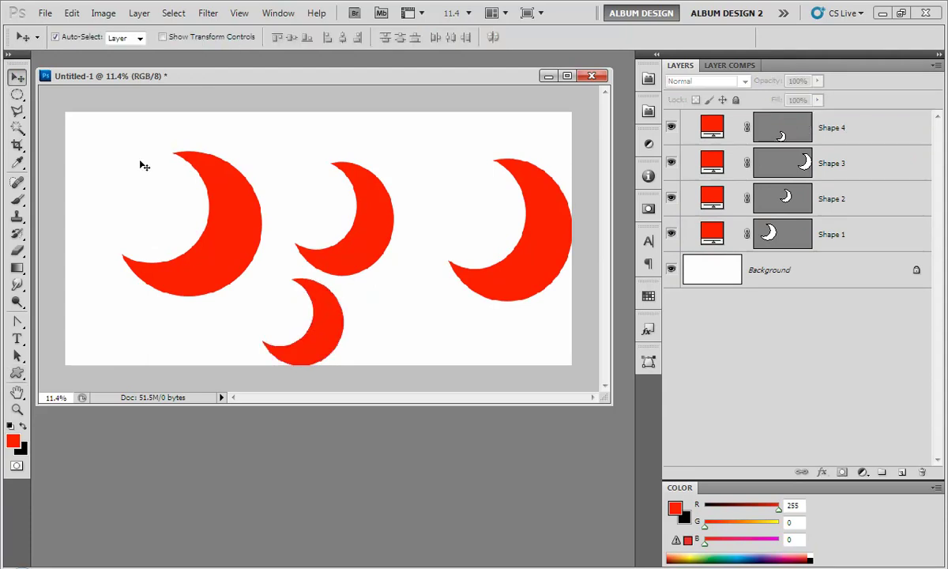
drag(118, 140, 535, 285)
key(Delete)
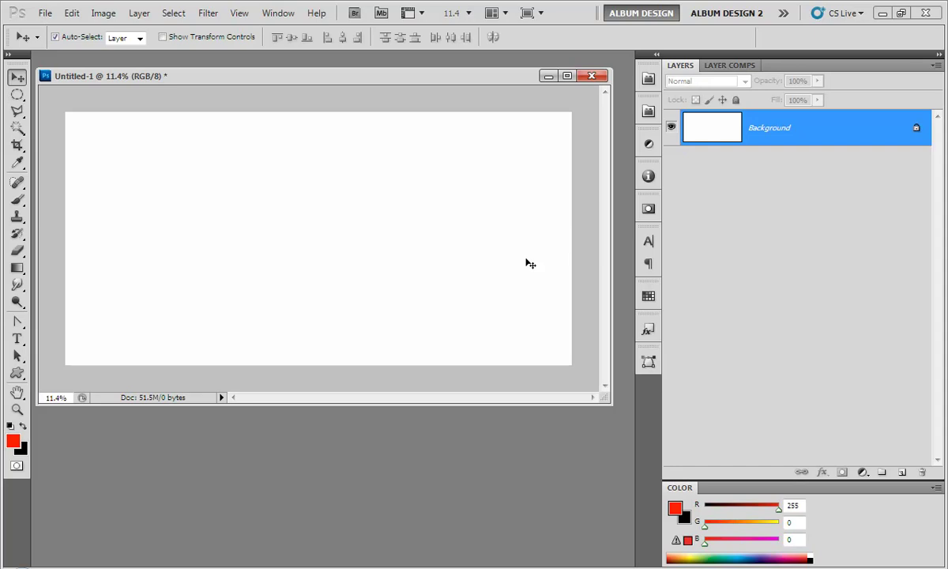
Step: Replace the current custom shapes with the default set, and look over the list of available shape libraries
key(m)
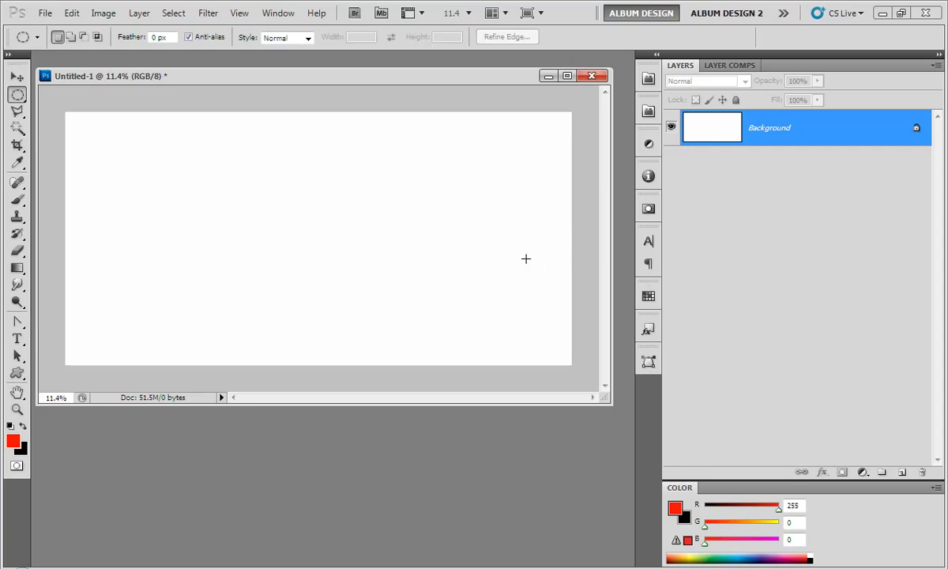
key(u)
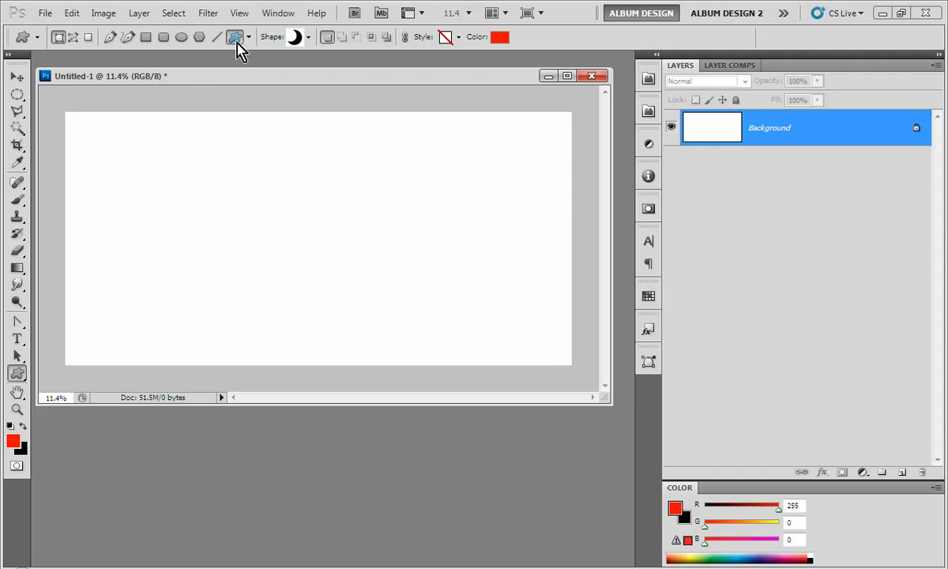
click(303, 43)
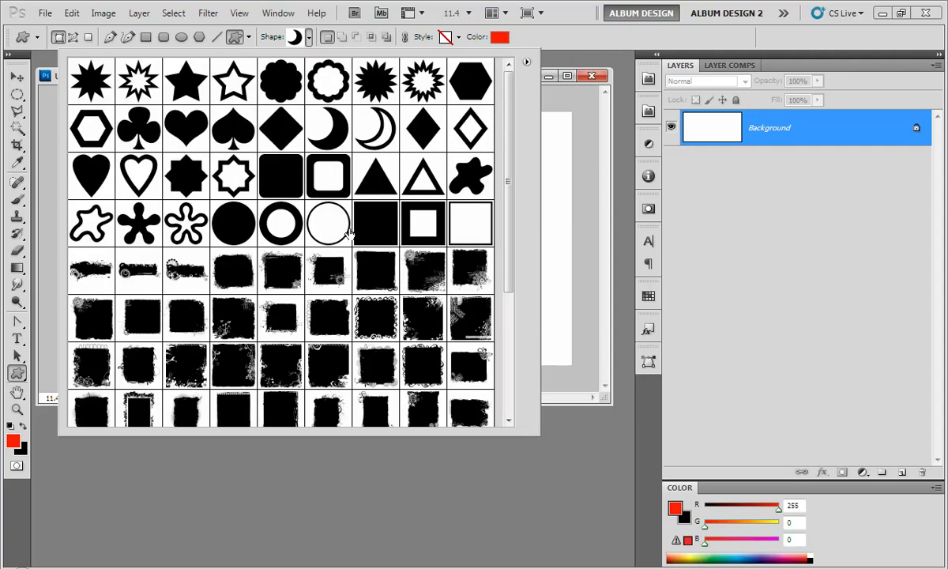
click(527, 63)
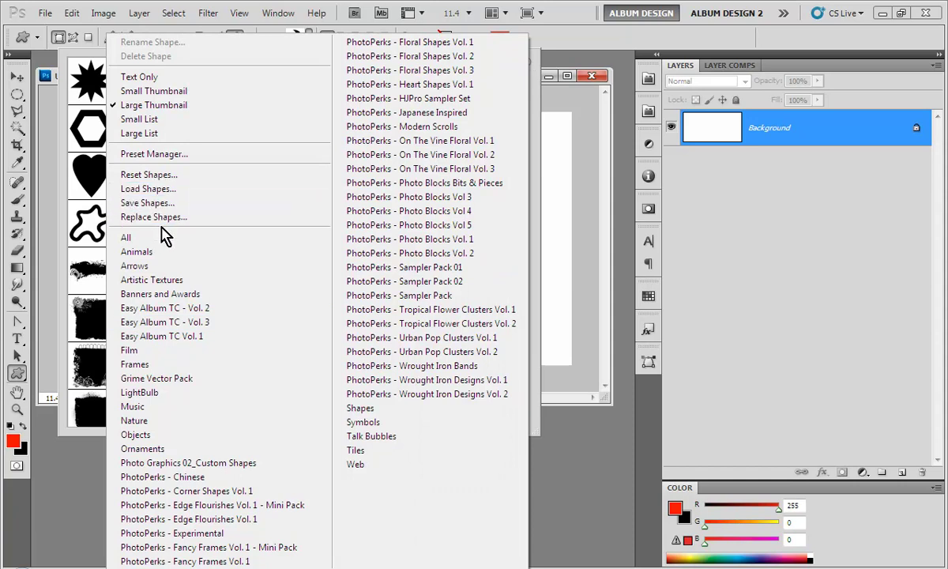
click(148, 175)
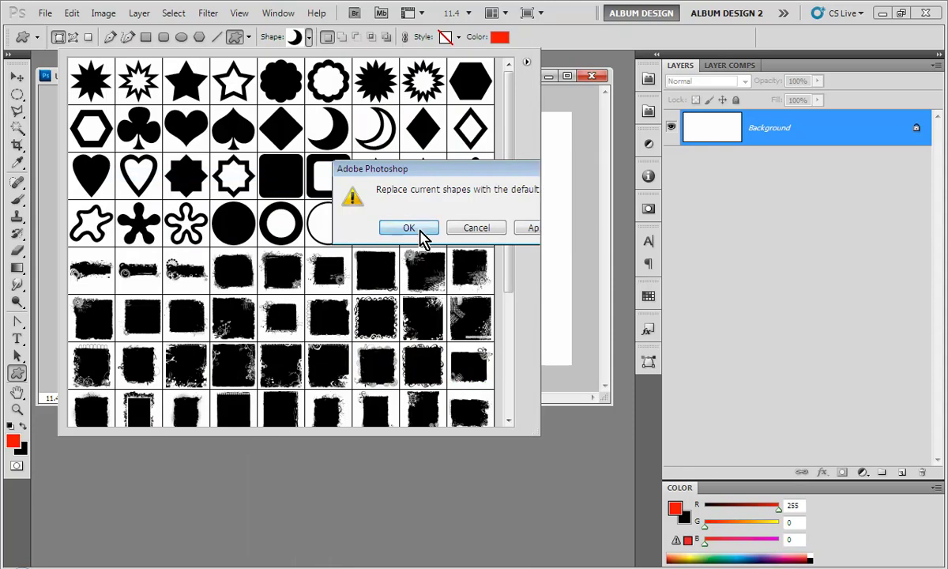
click(412, 231)
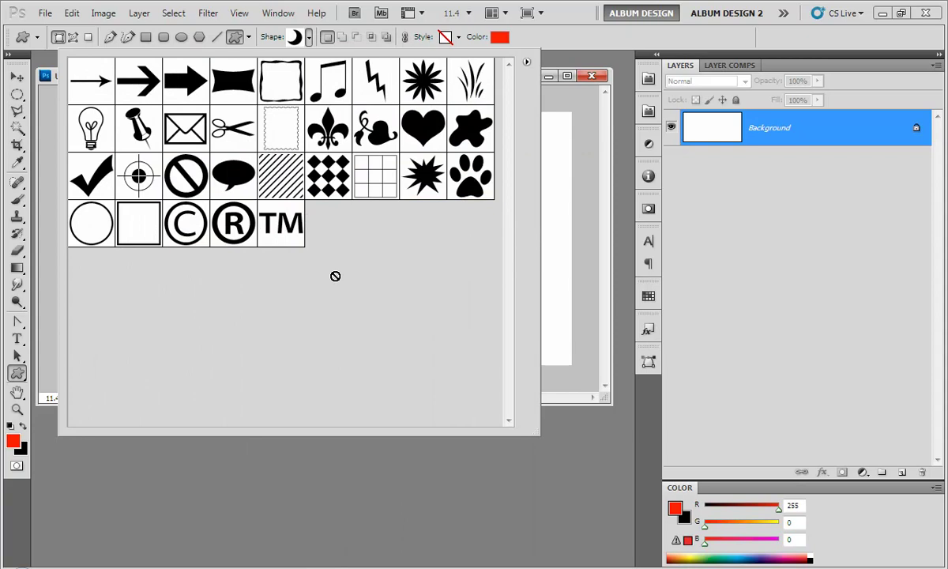
click(526, 62)
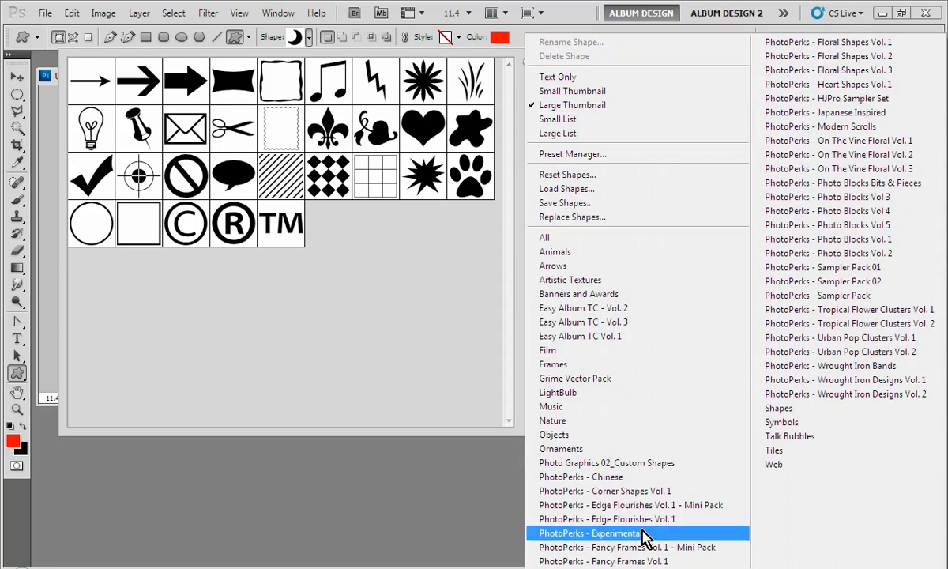
click(315, 484)
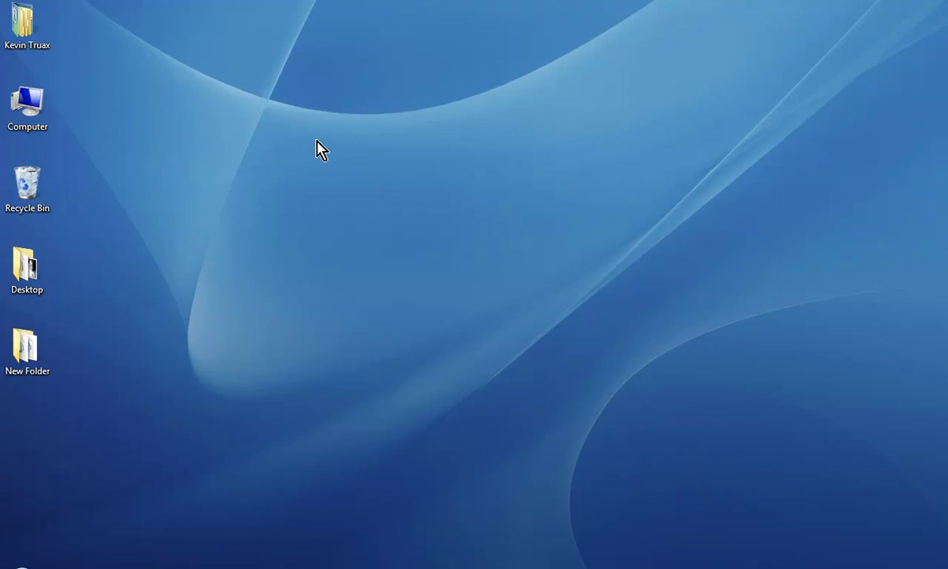
Step: Switch to Windows Explorer and open the Adobe Photoshop CS5 folder under Program Files (x86) > Adobe on the HP (C:) drive
double_click(21, 102)
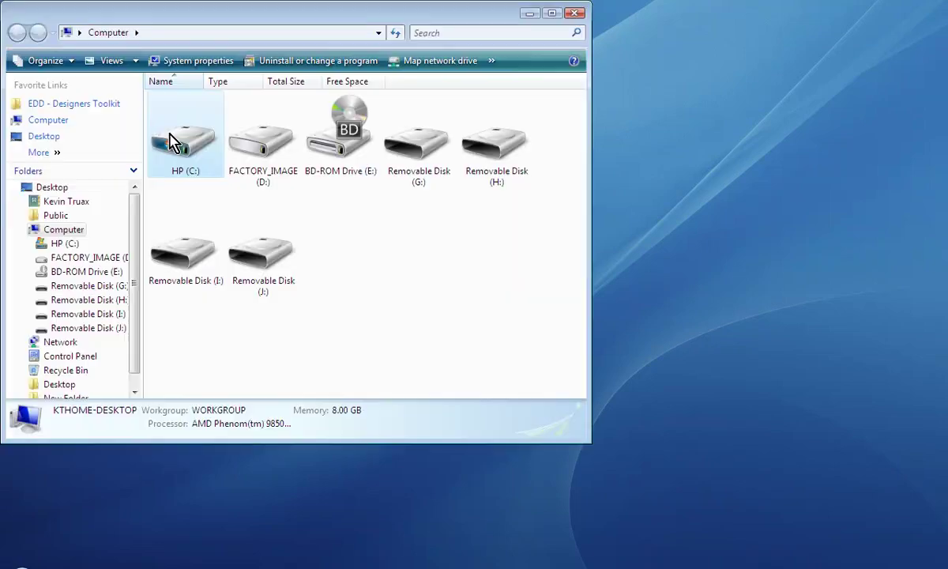
double_click(175, 140)
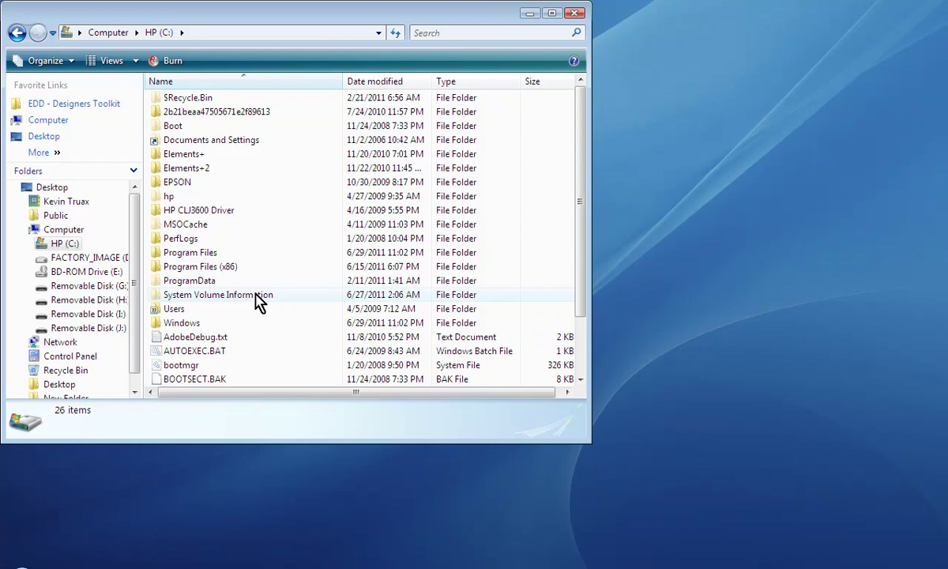
double_click(220, 267)
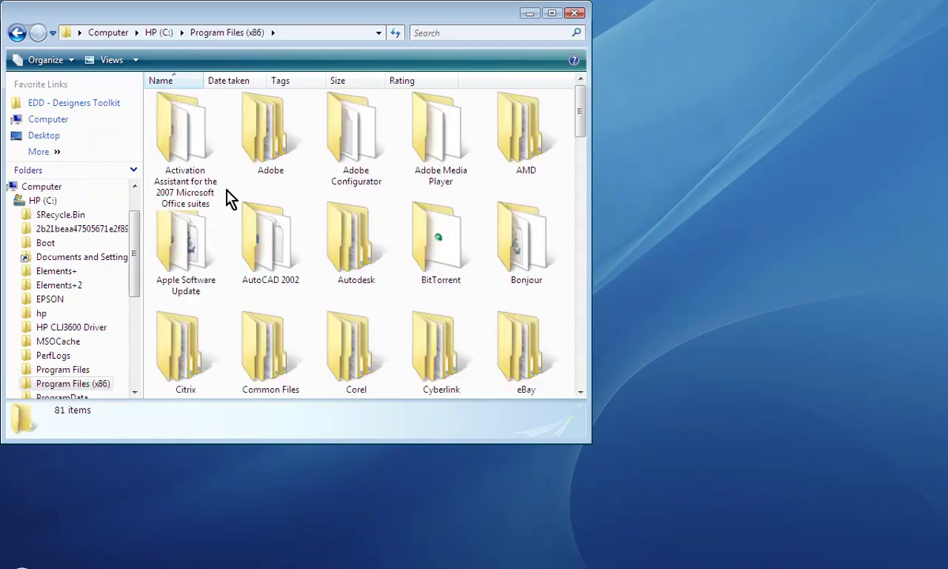
double_click(252, 121)
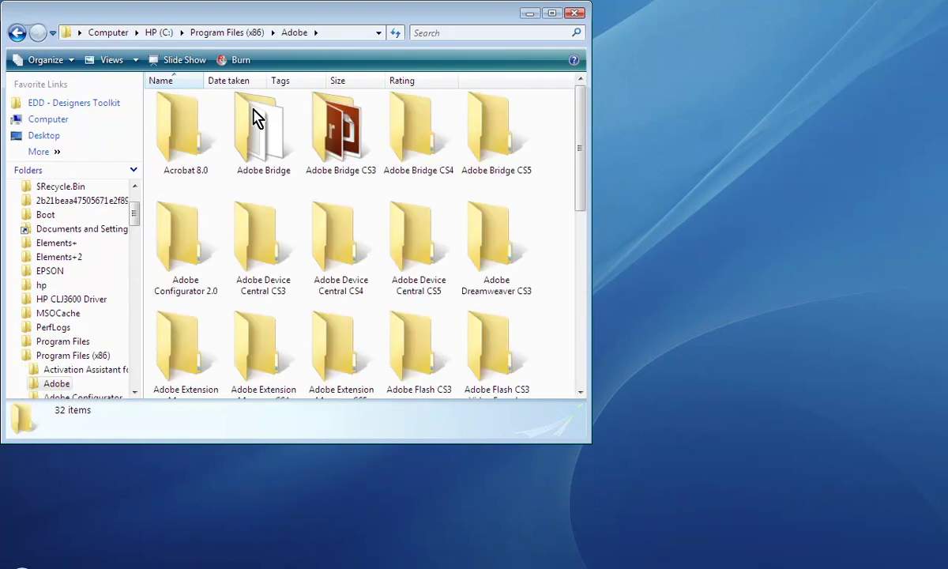
drag(584, 121, 599, 251)
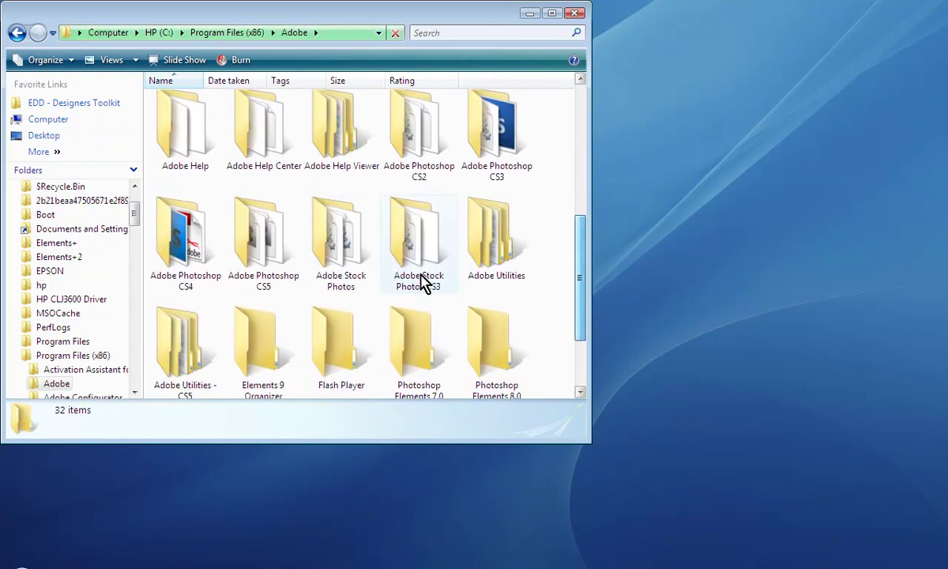
mouse_move(261, 247)
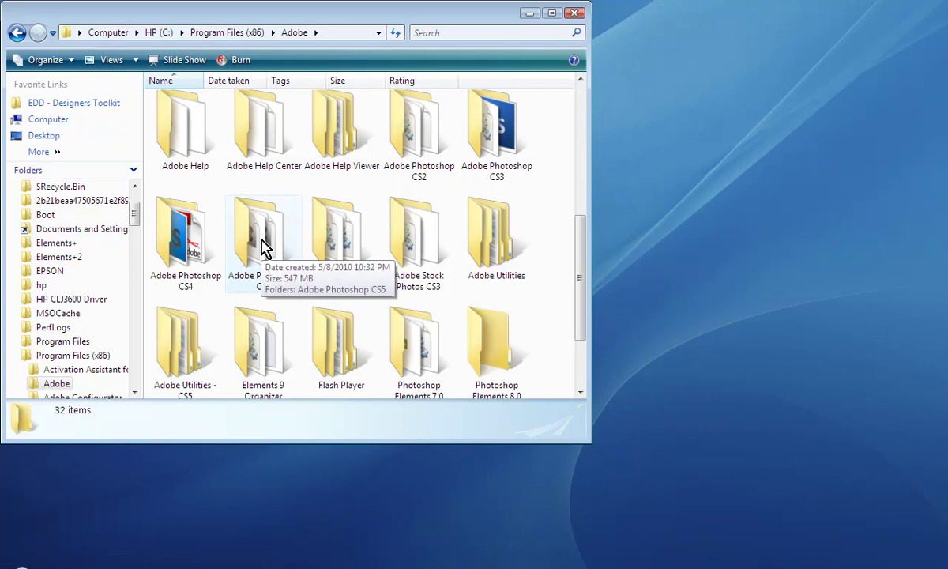
double_click(273, 237)
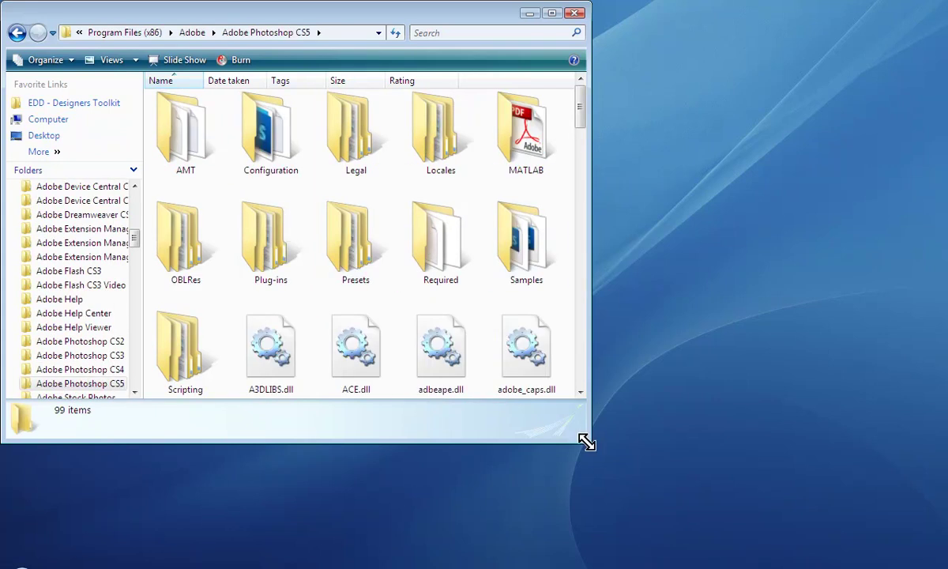
Step: Enlarge the folder window, open Presets > Custom Shapes, and look over the installed .csh library files
drag(586, 442, 751, 541)
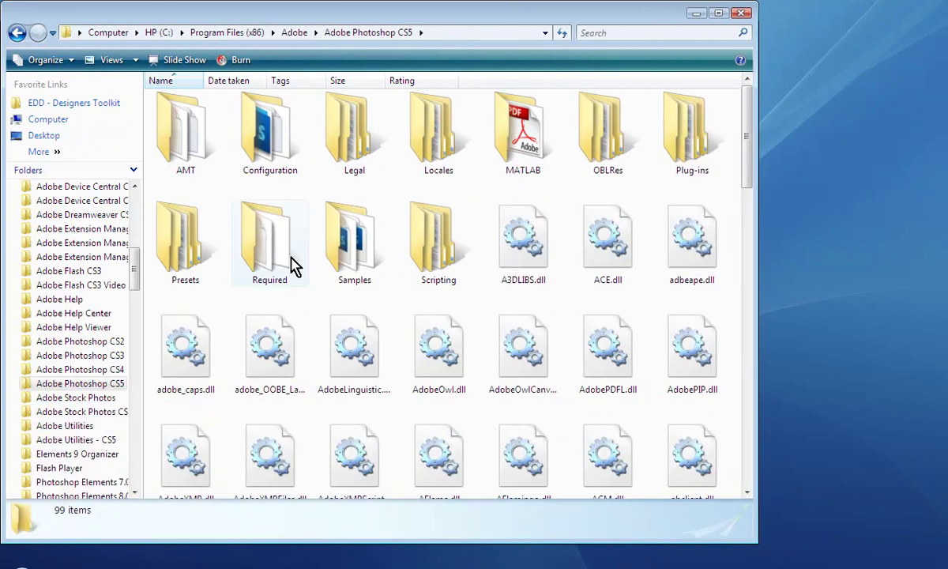
click(184, 251)
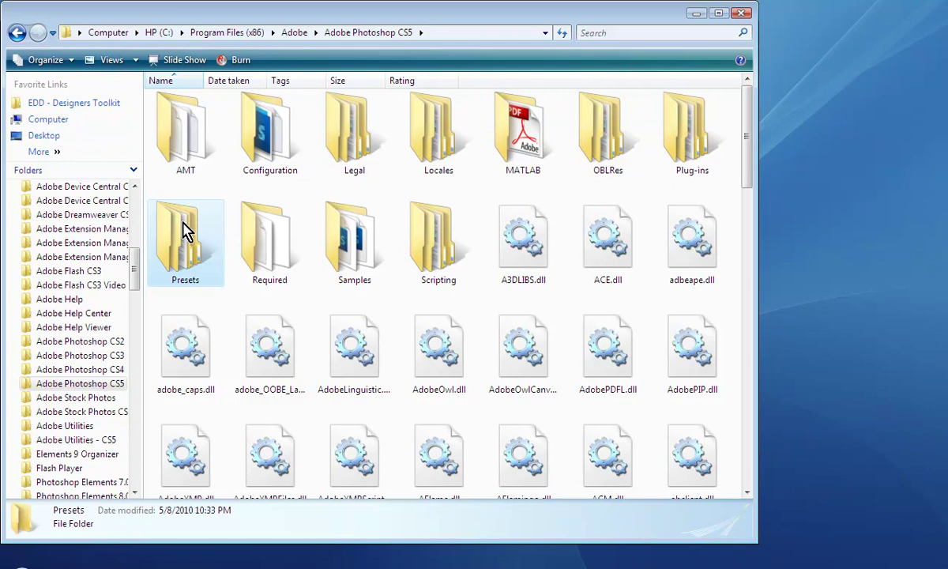
double_click(184, 231)
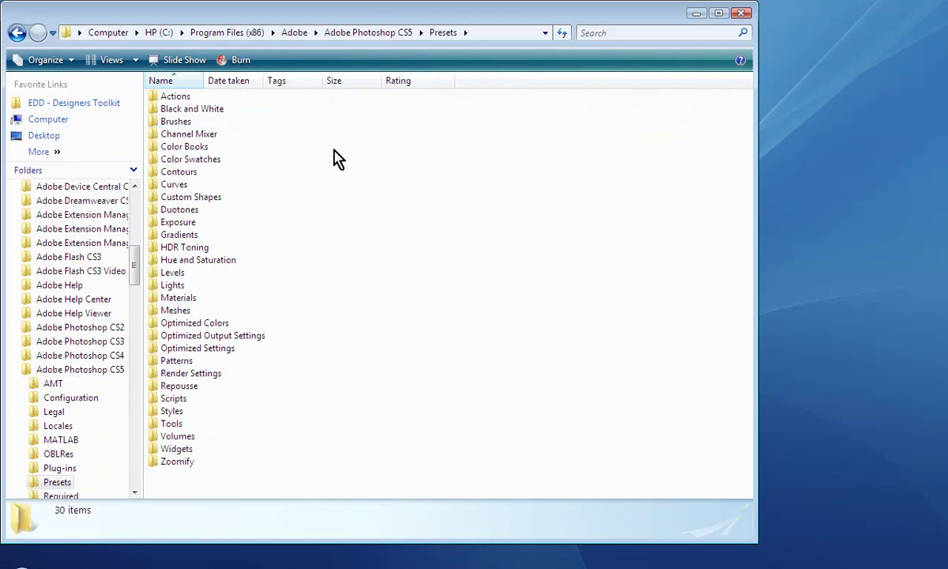
click(182, 205)
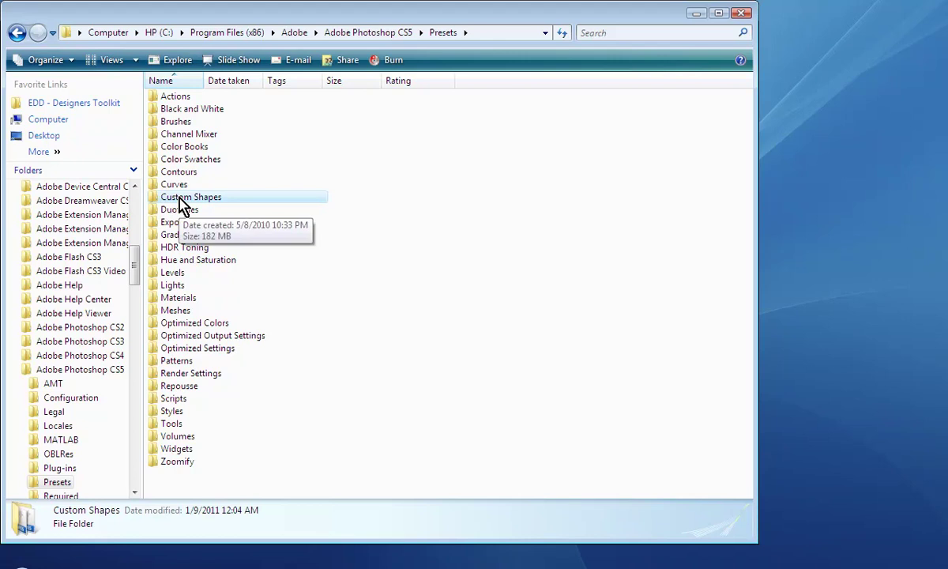
double_click(181, 205)
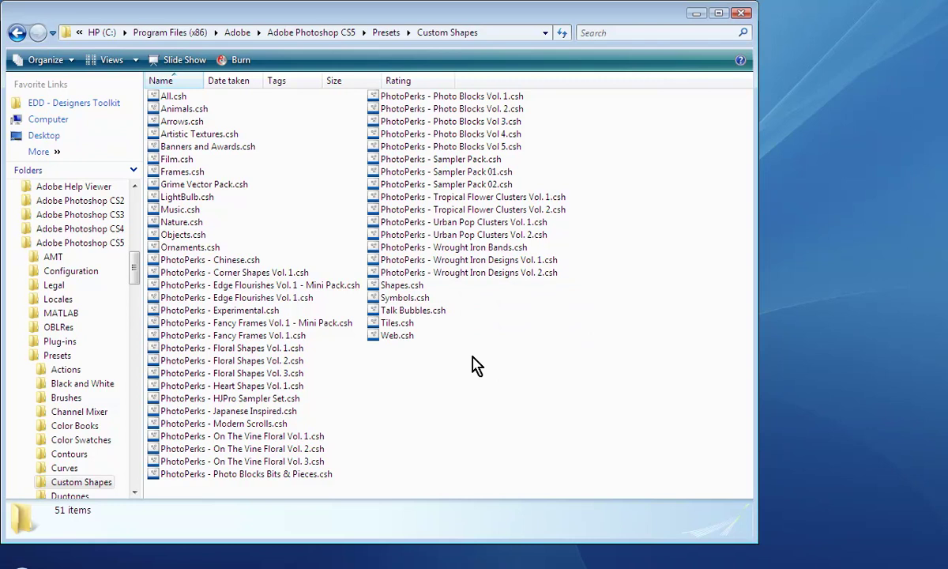
click(249, 273)
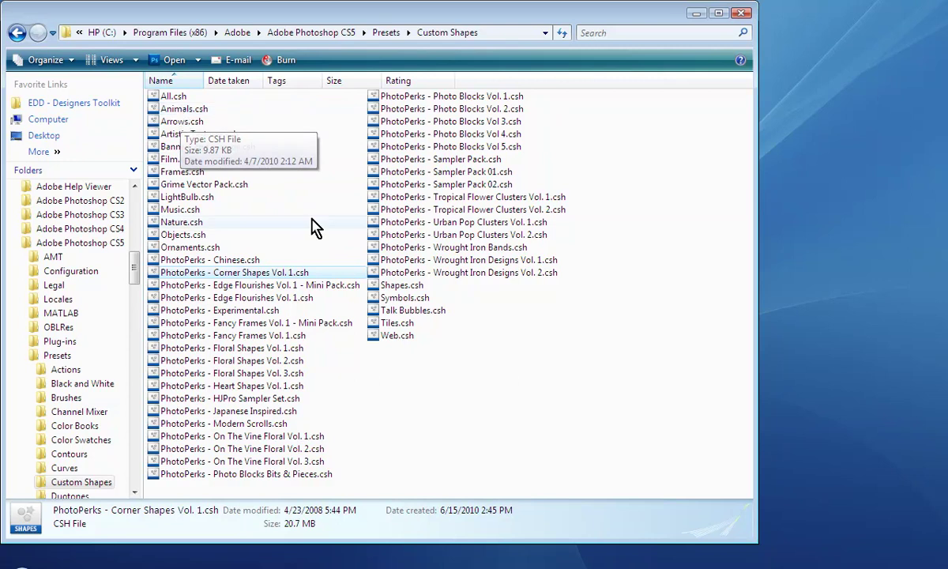
click(486, 323)
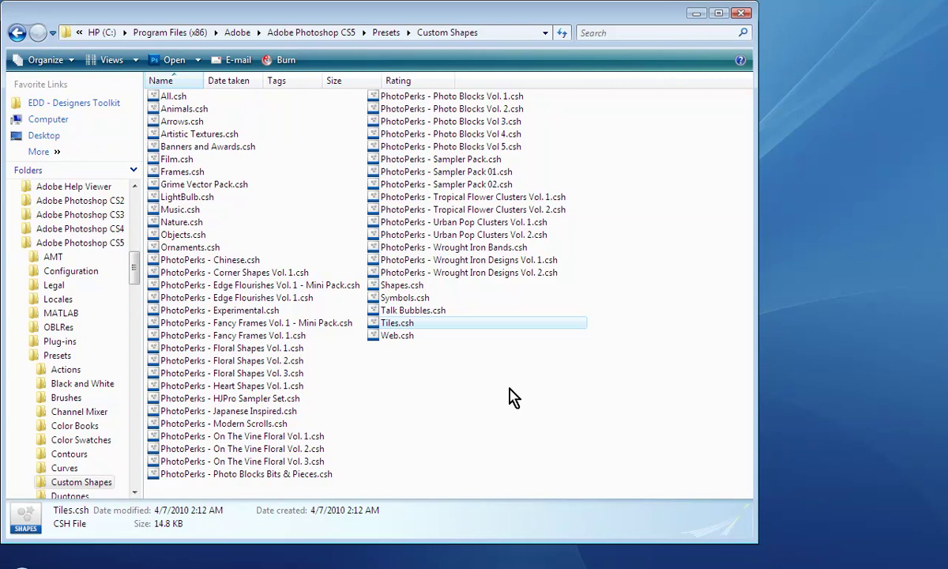
Step: Go back to the HP (C:) drive and open the Adobe Photoshop CS5 (64 Bit) folder under Program Files > Adobe
click(107, 33)
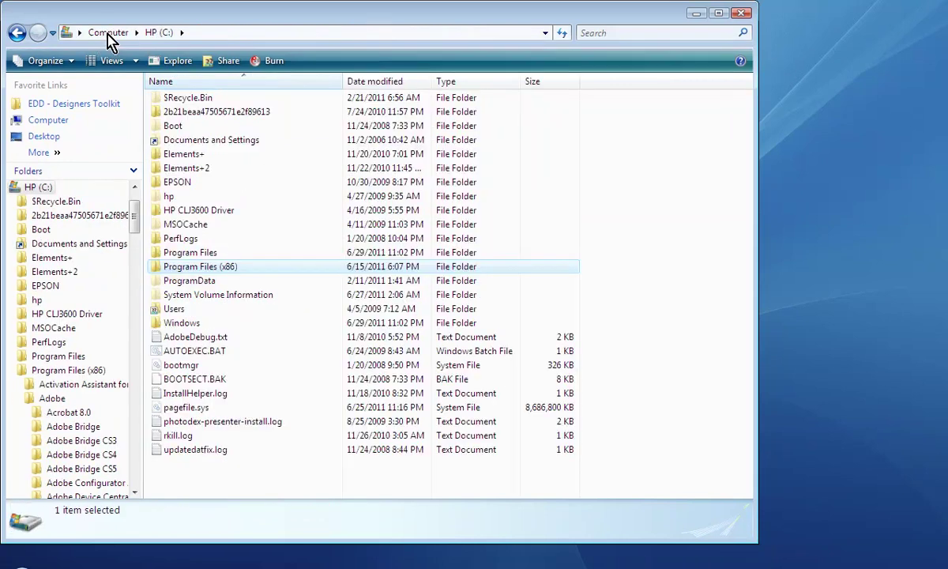
double_click(190, 252)
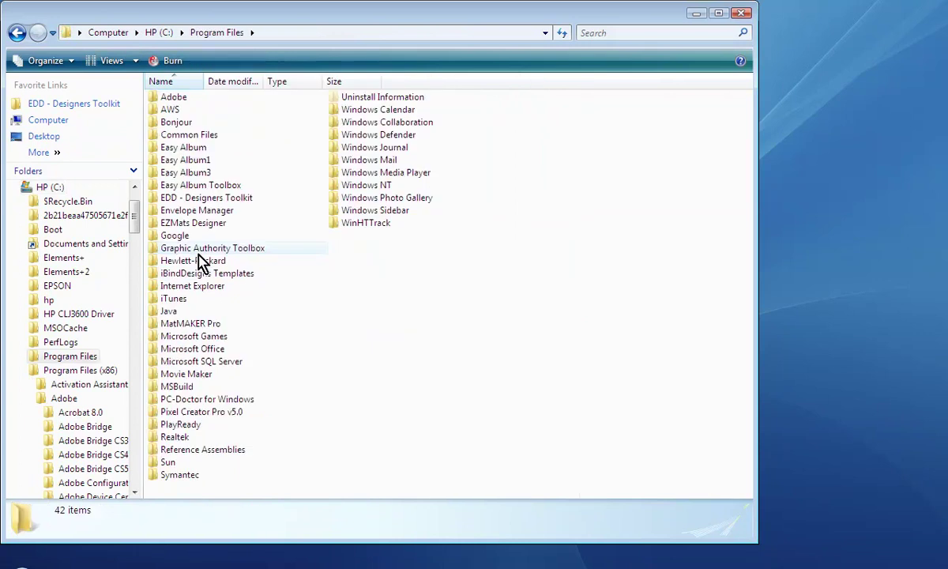
double_click(183, 98)
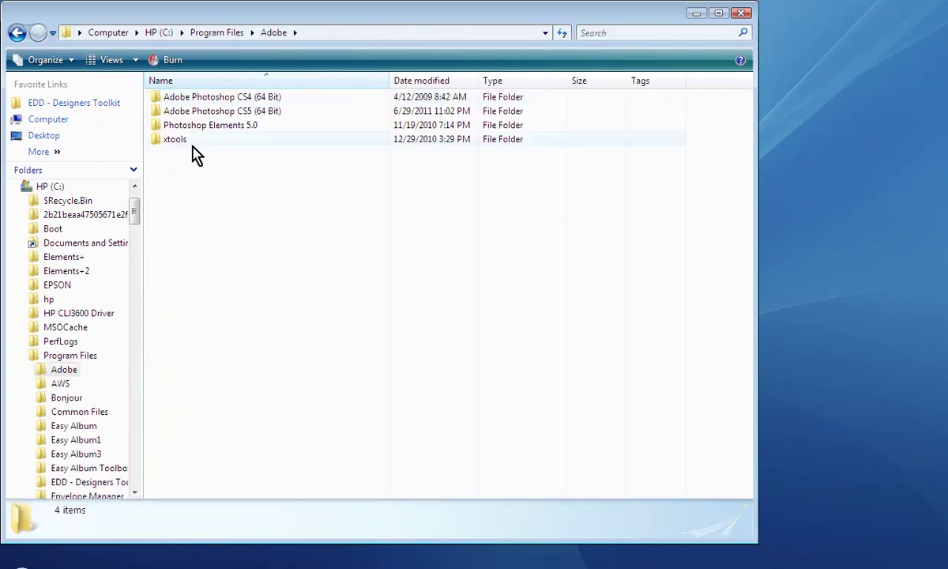
click(235, 112)
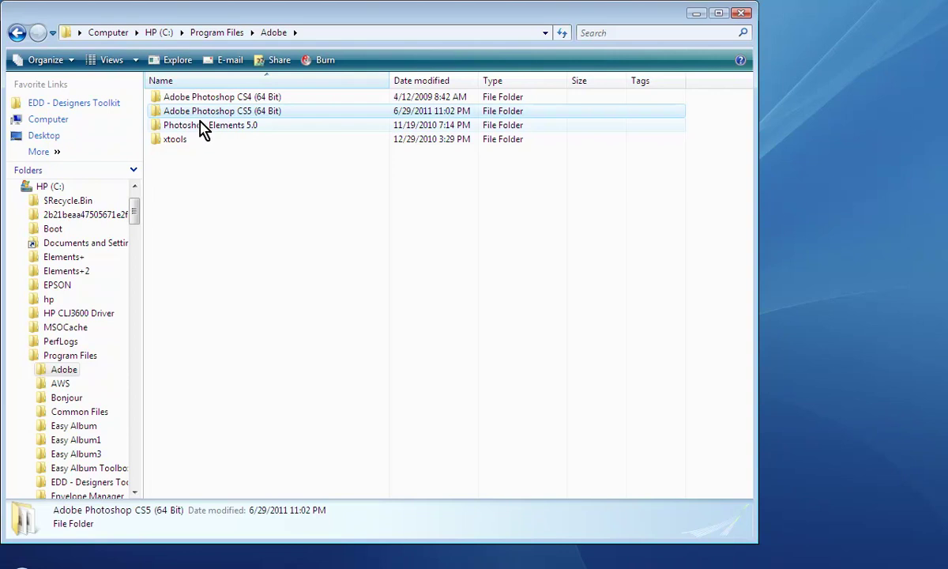
double_click(245, 116)
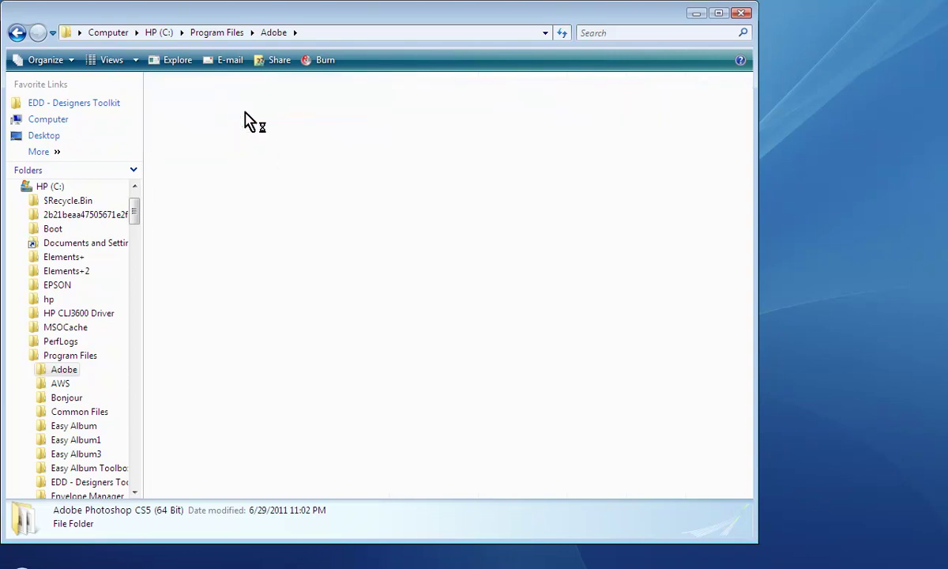
Step: Open Presets > Custom Shapes in the 64-bit Photoshop folder and look through its .csh library files
double_click(175, 193)
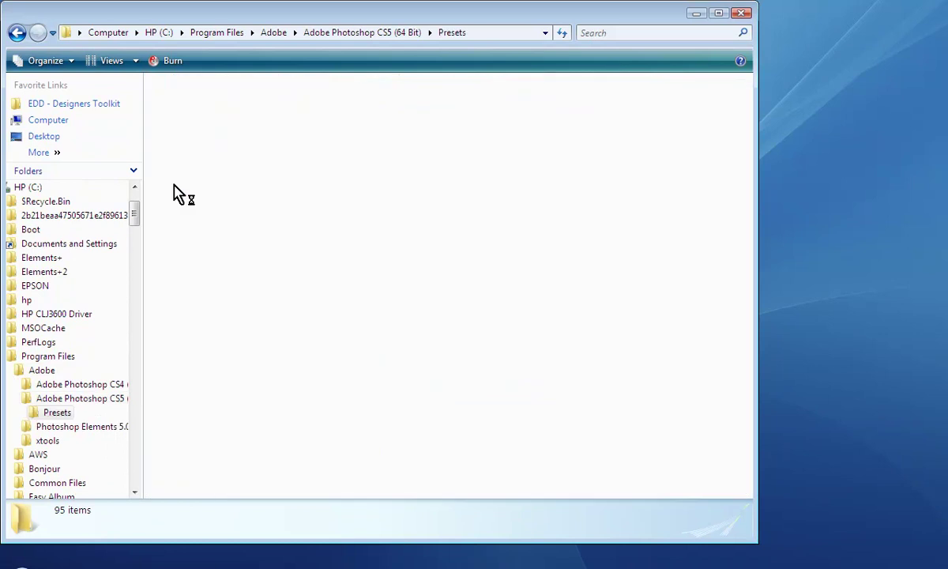
double_click(209, 200)
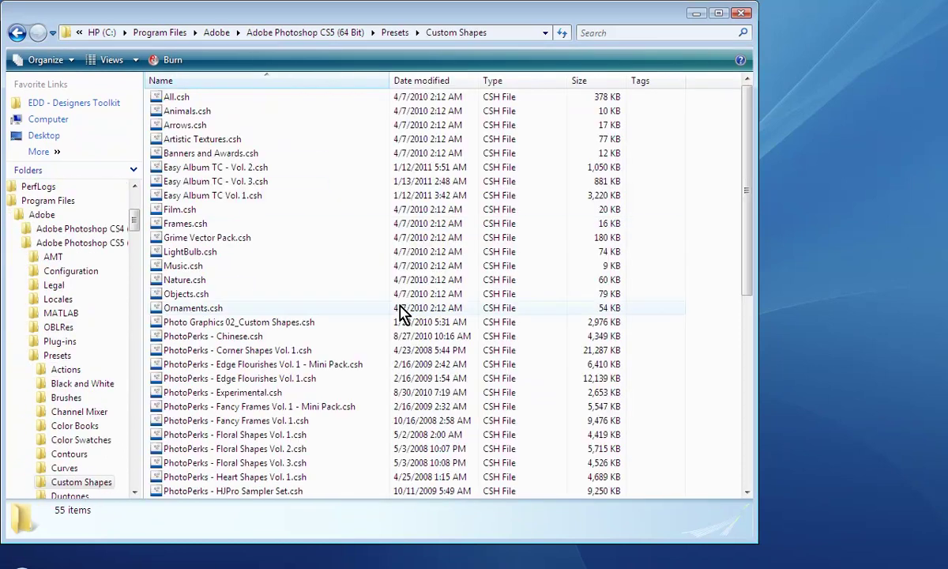
scroll(339, 315, down, 1)
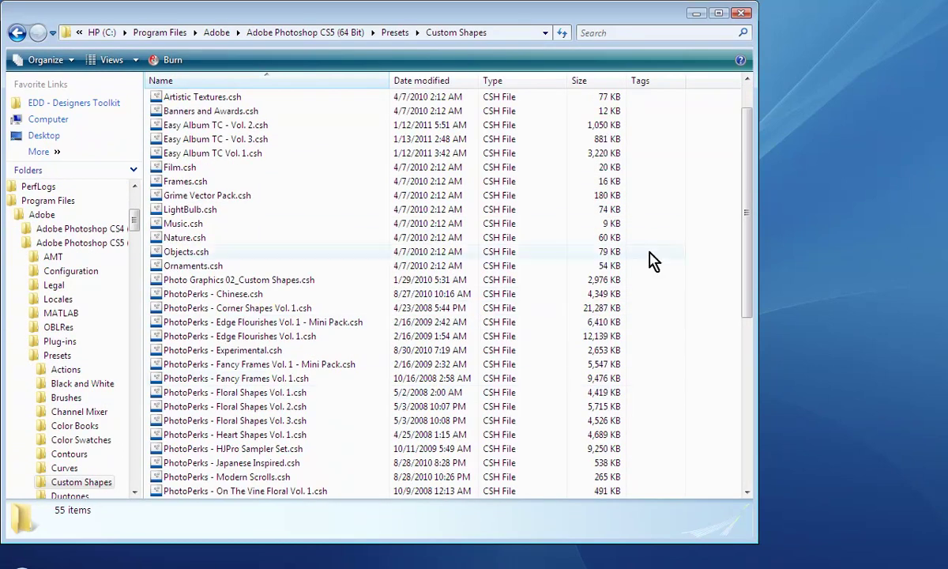
drag(751, 233, 740, 376)
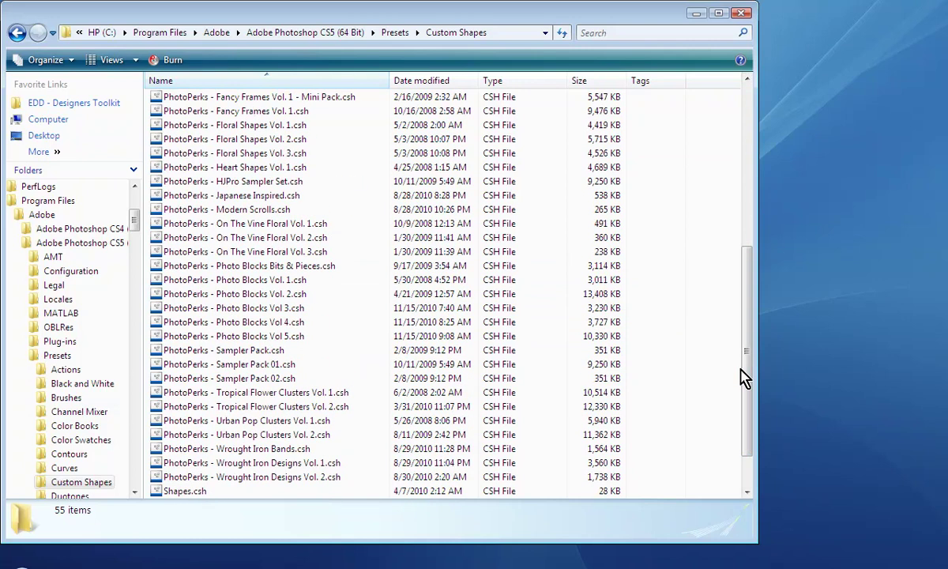